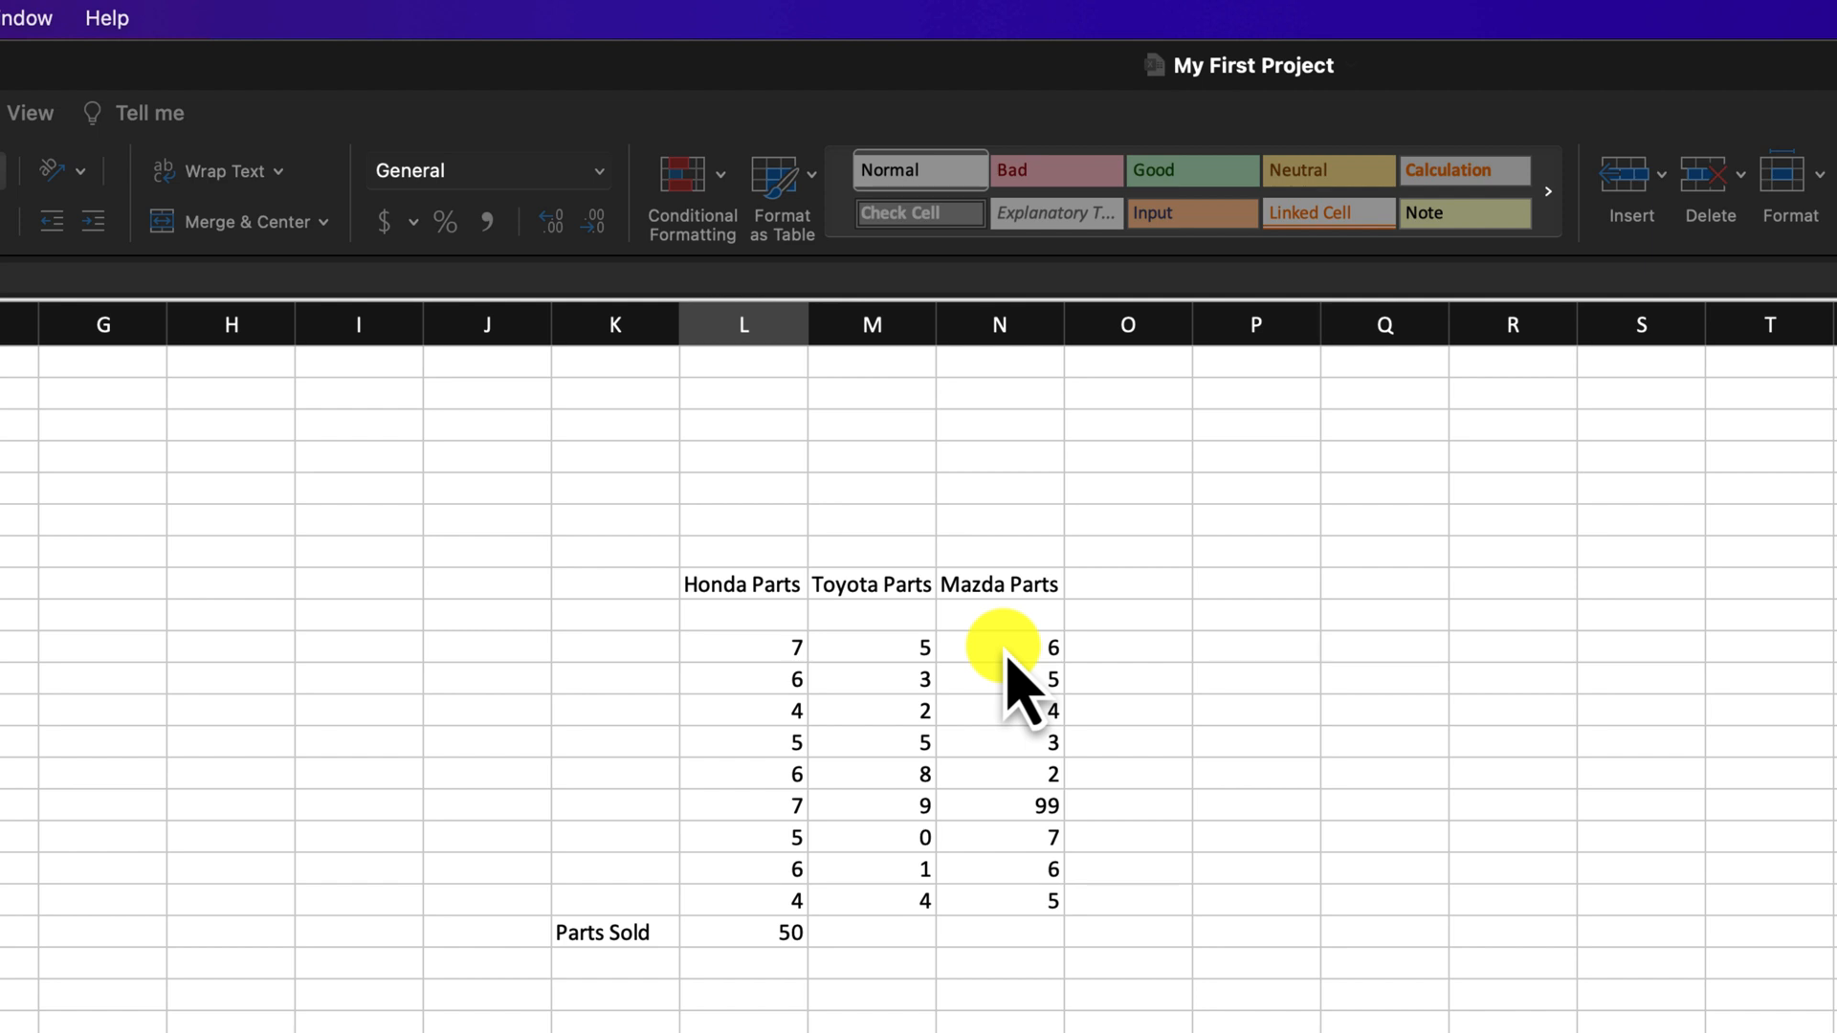
- Select the Mazda Parts values in column N, starting from the first one
left_click(1005, 659)
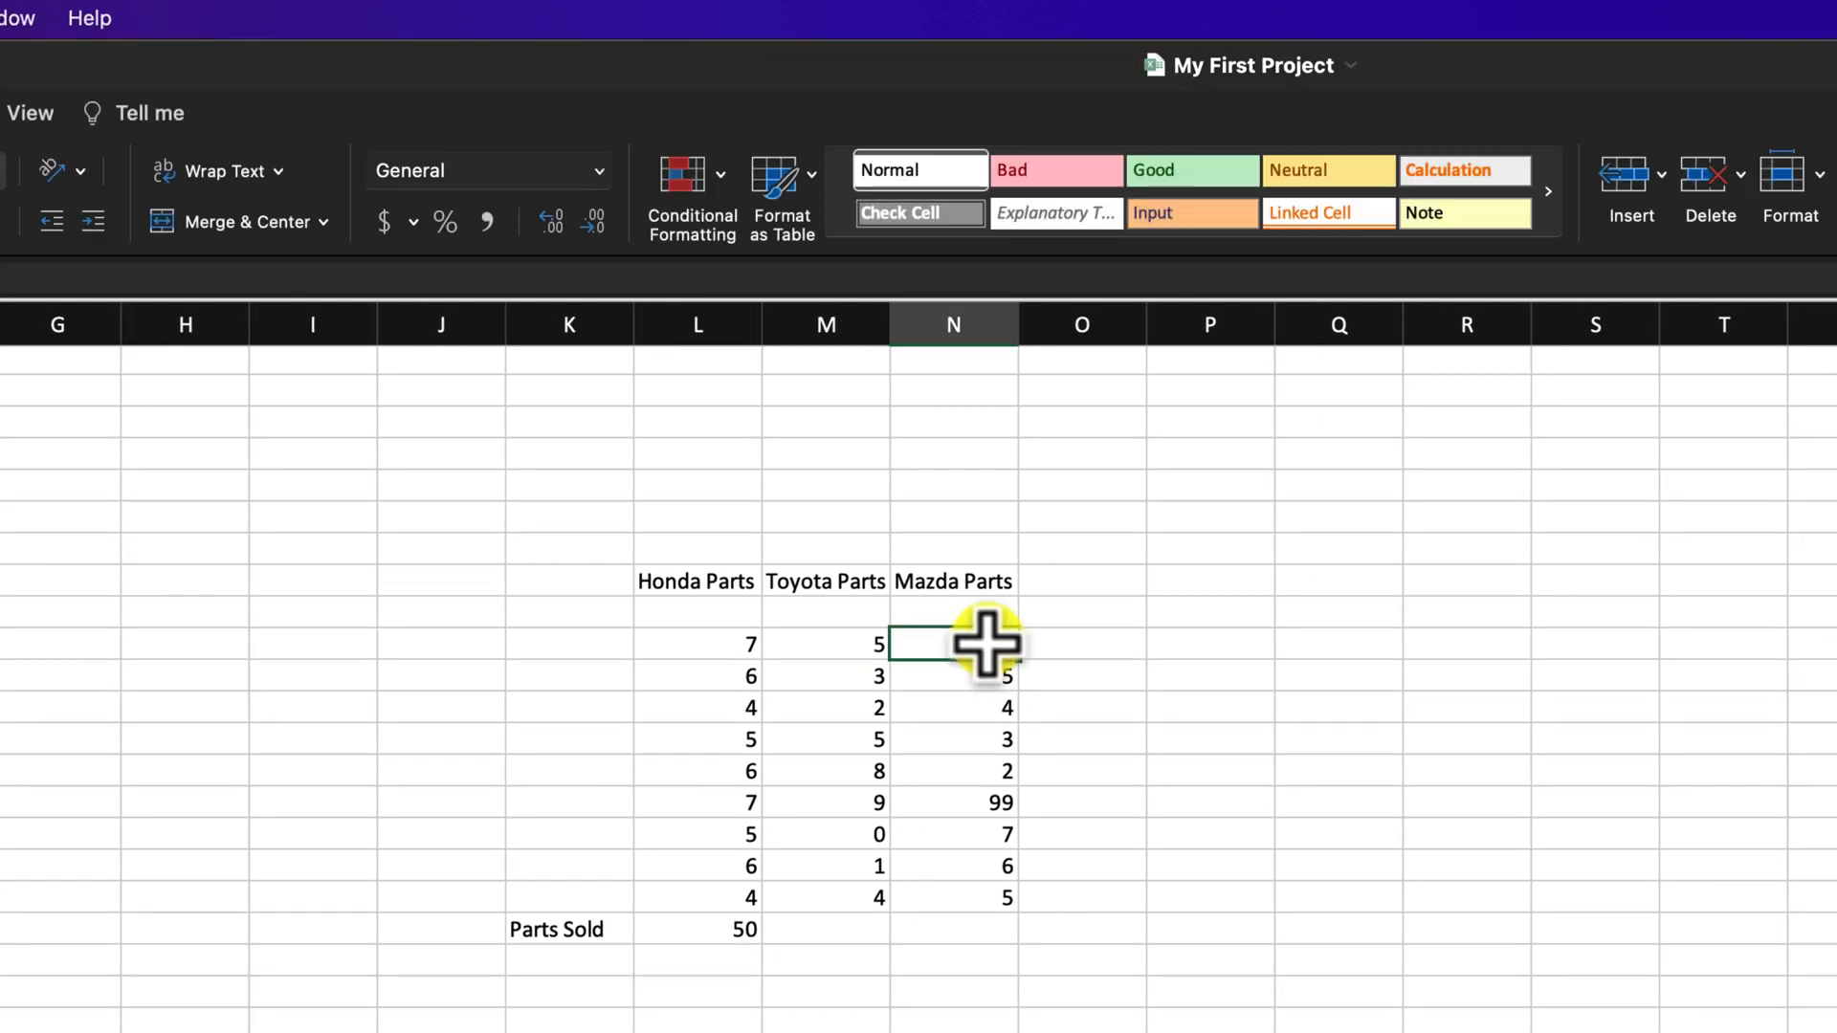
left_click_drag(985, 642, 982, 896)
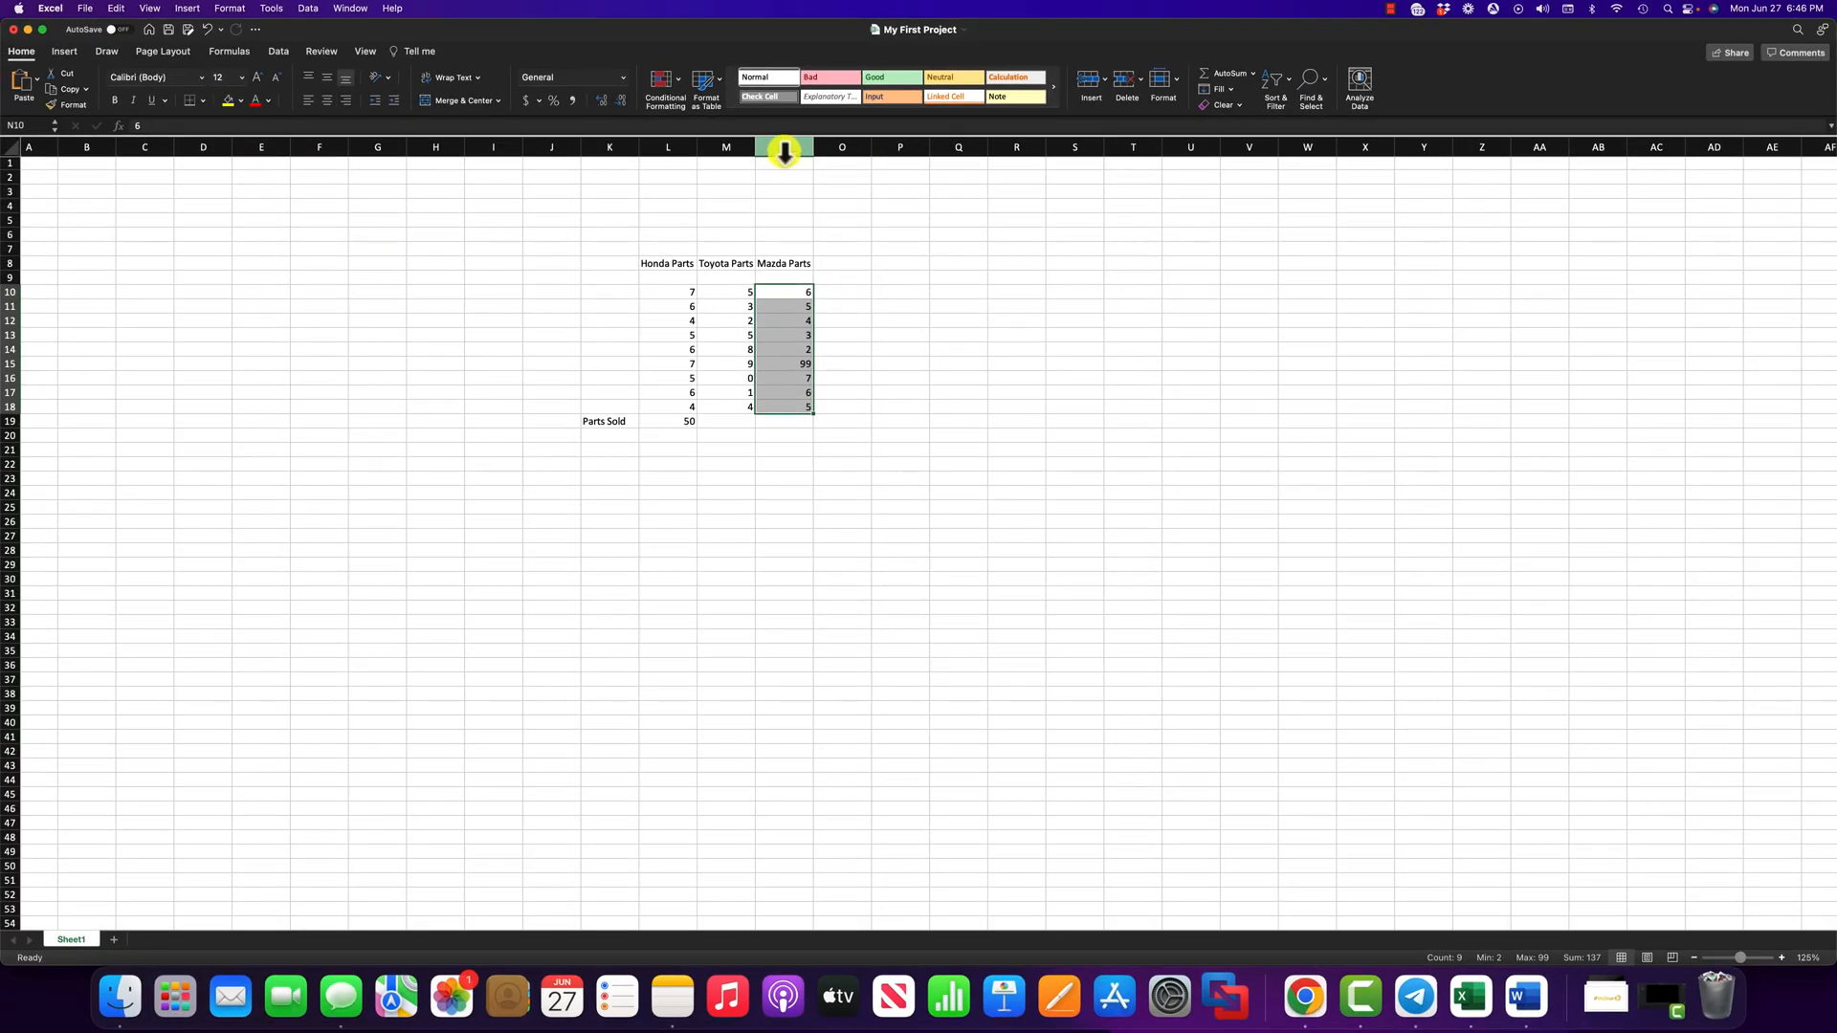
left_click(10, 292)
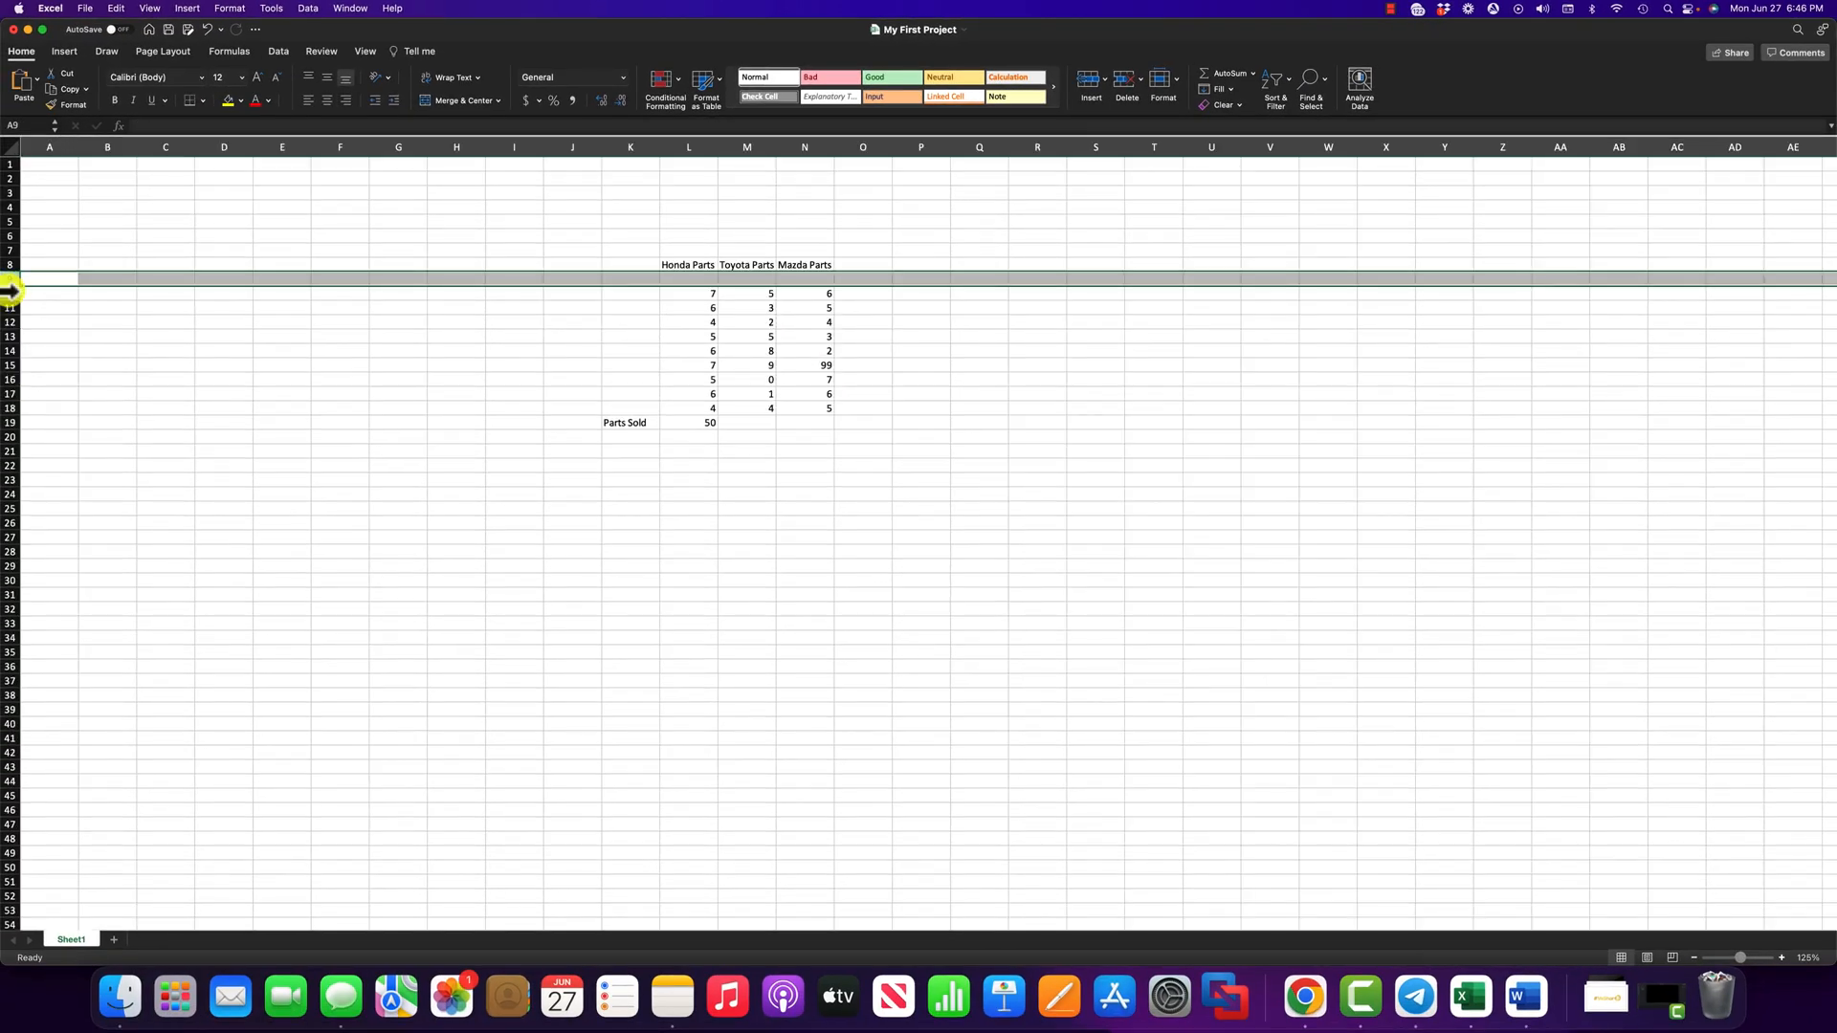
left_click(821, 296)
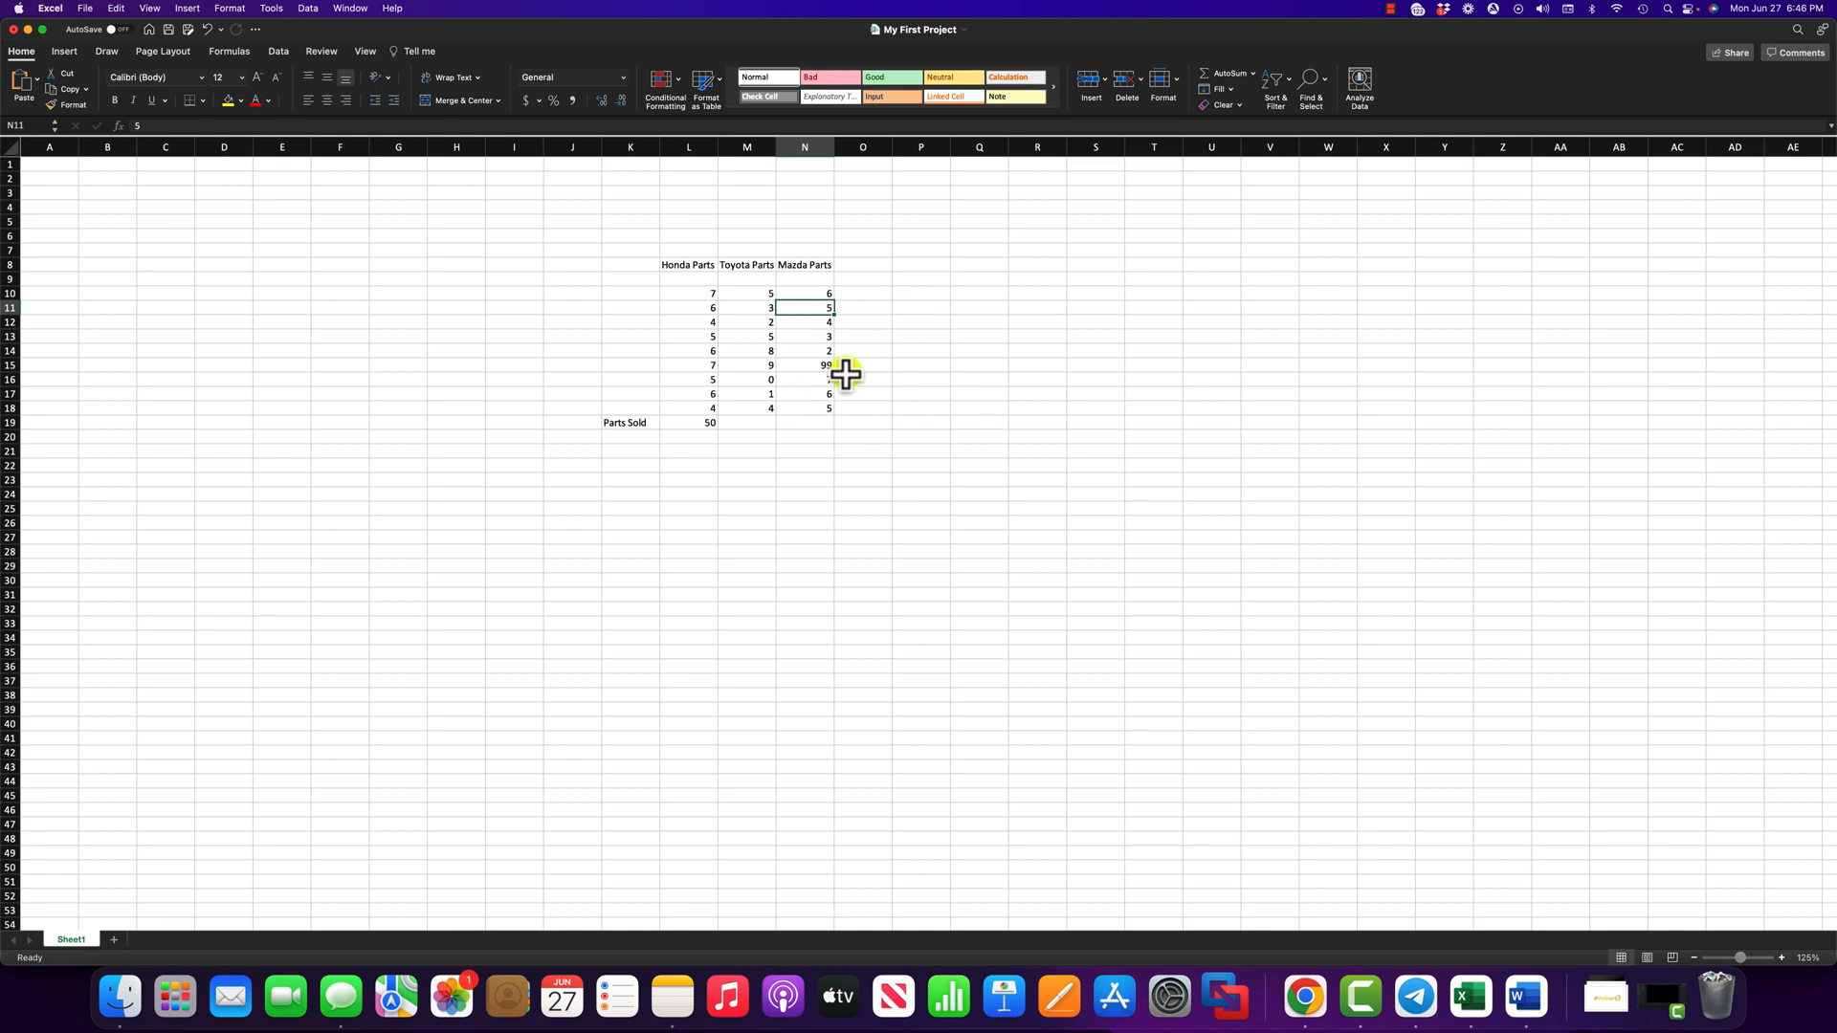
- Start an addition formula in O19 adding N10 through N14
left_click(881, 424)
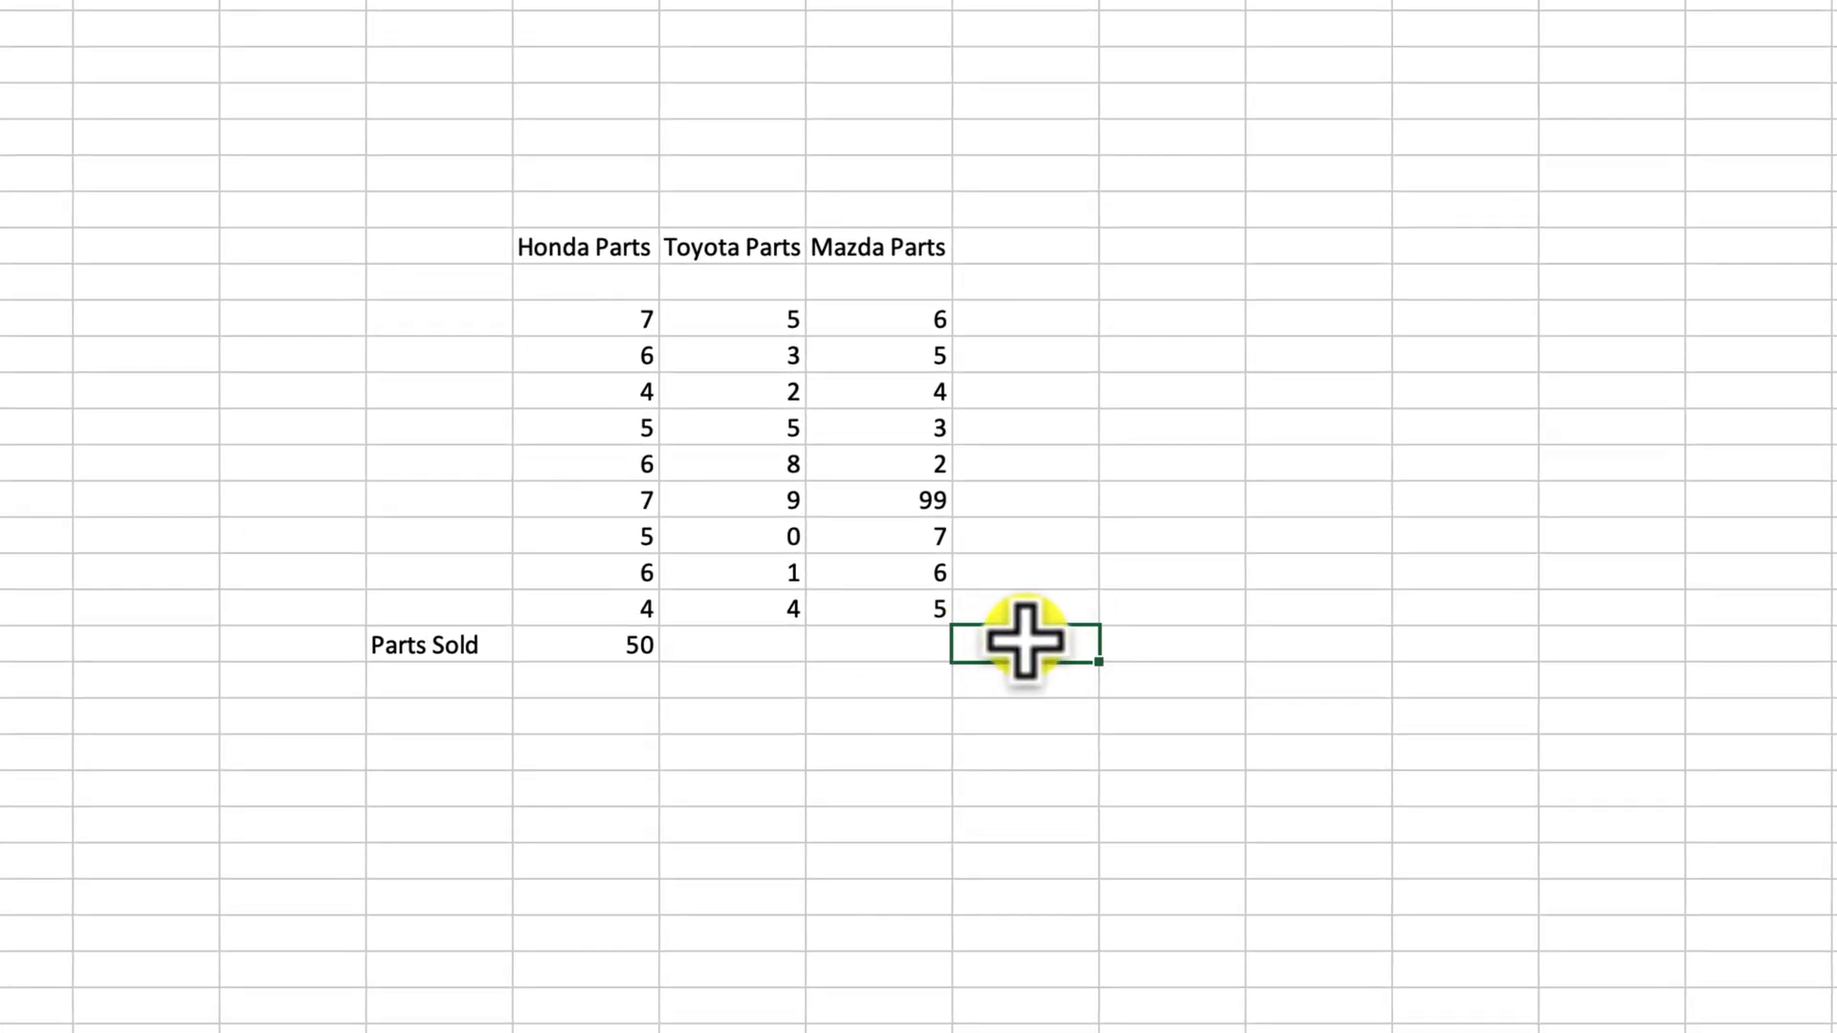
type("=")
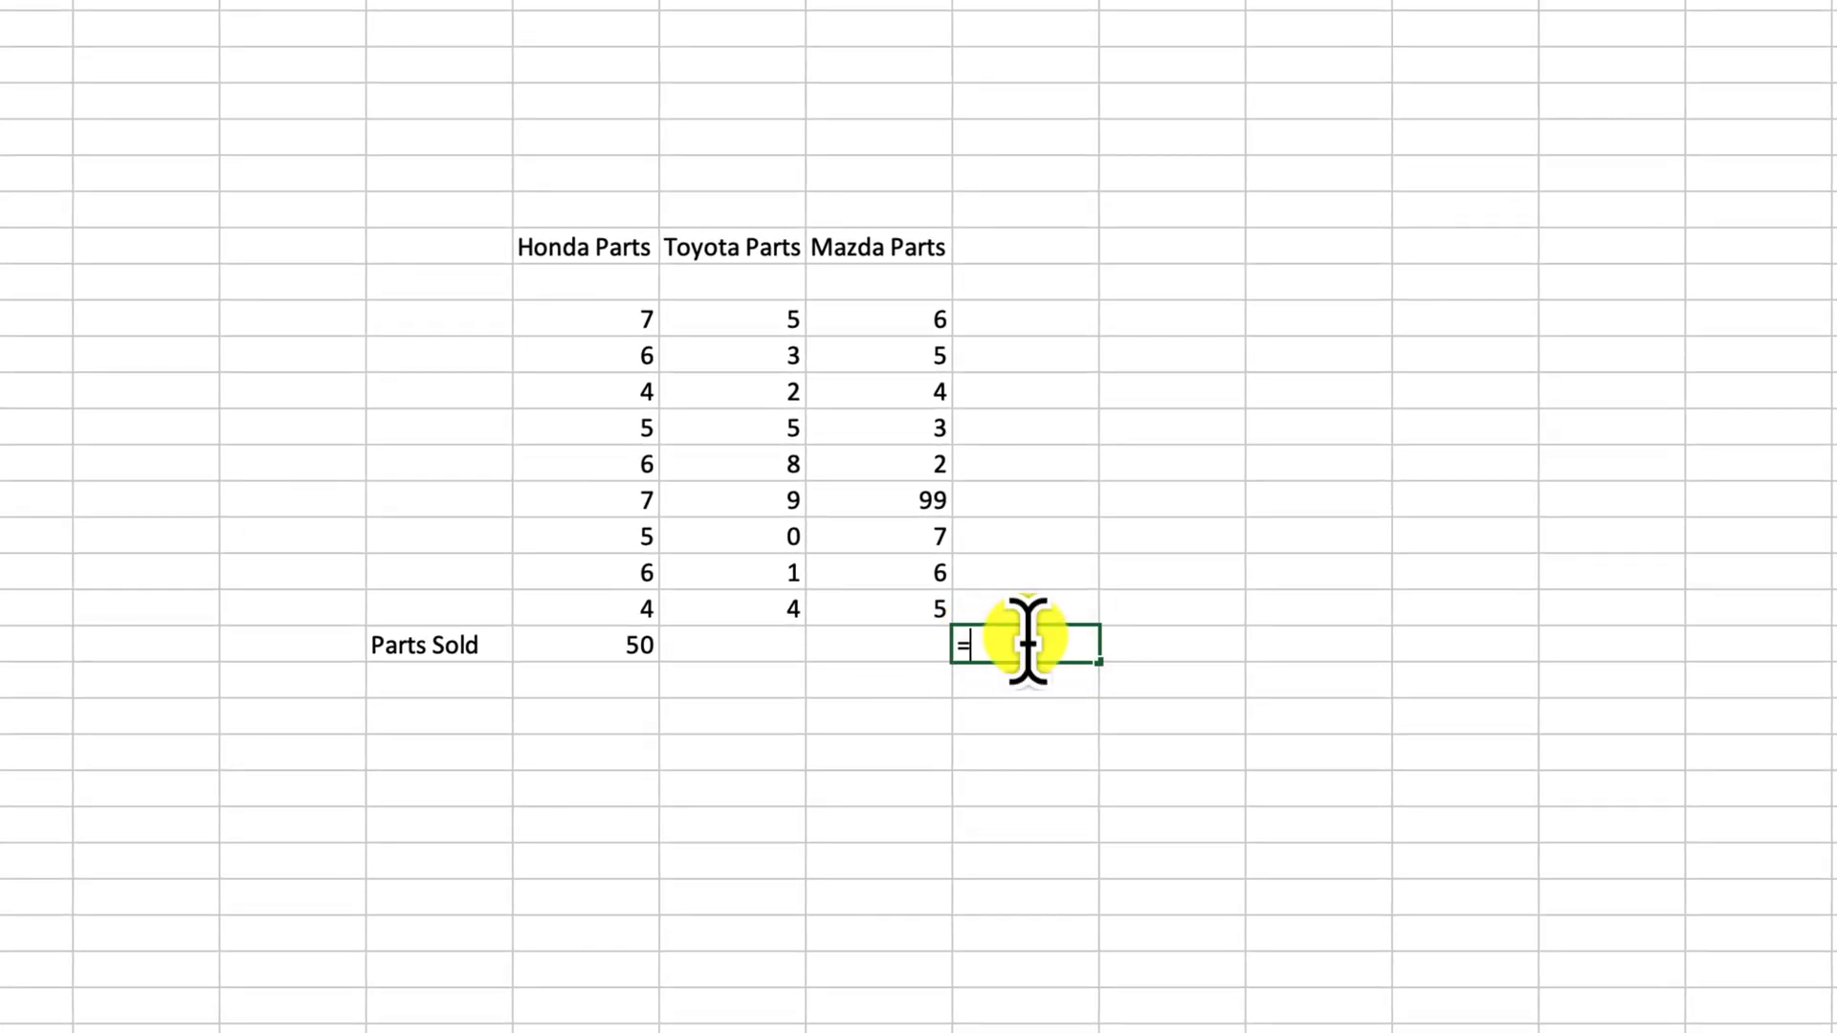
left_click(891, 323)
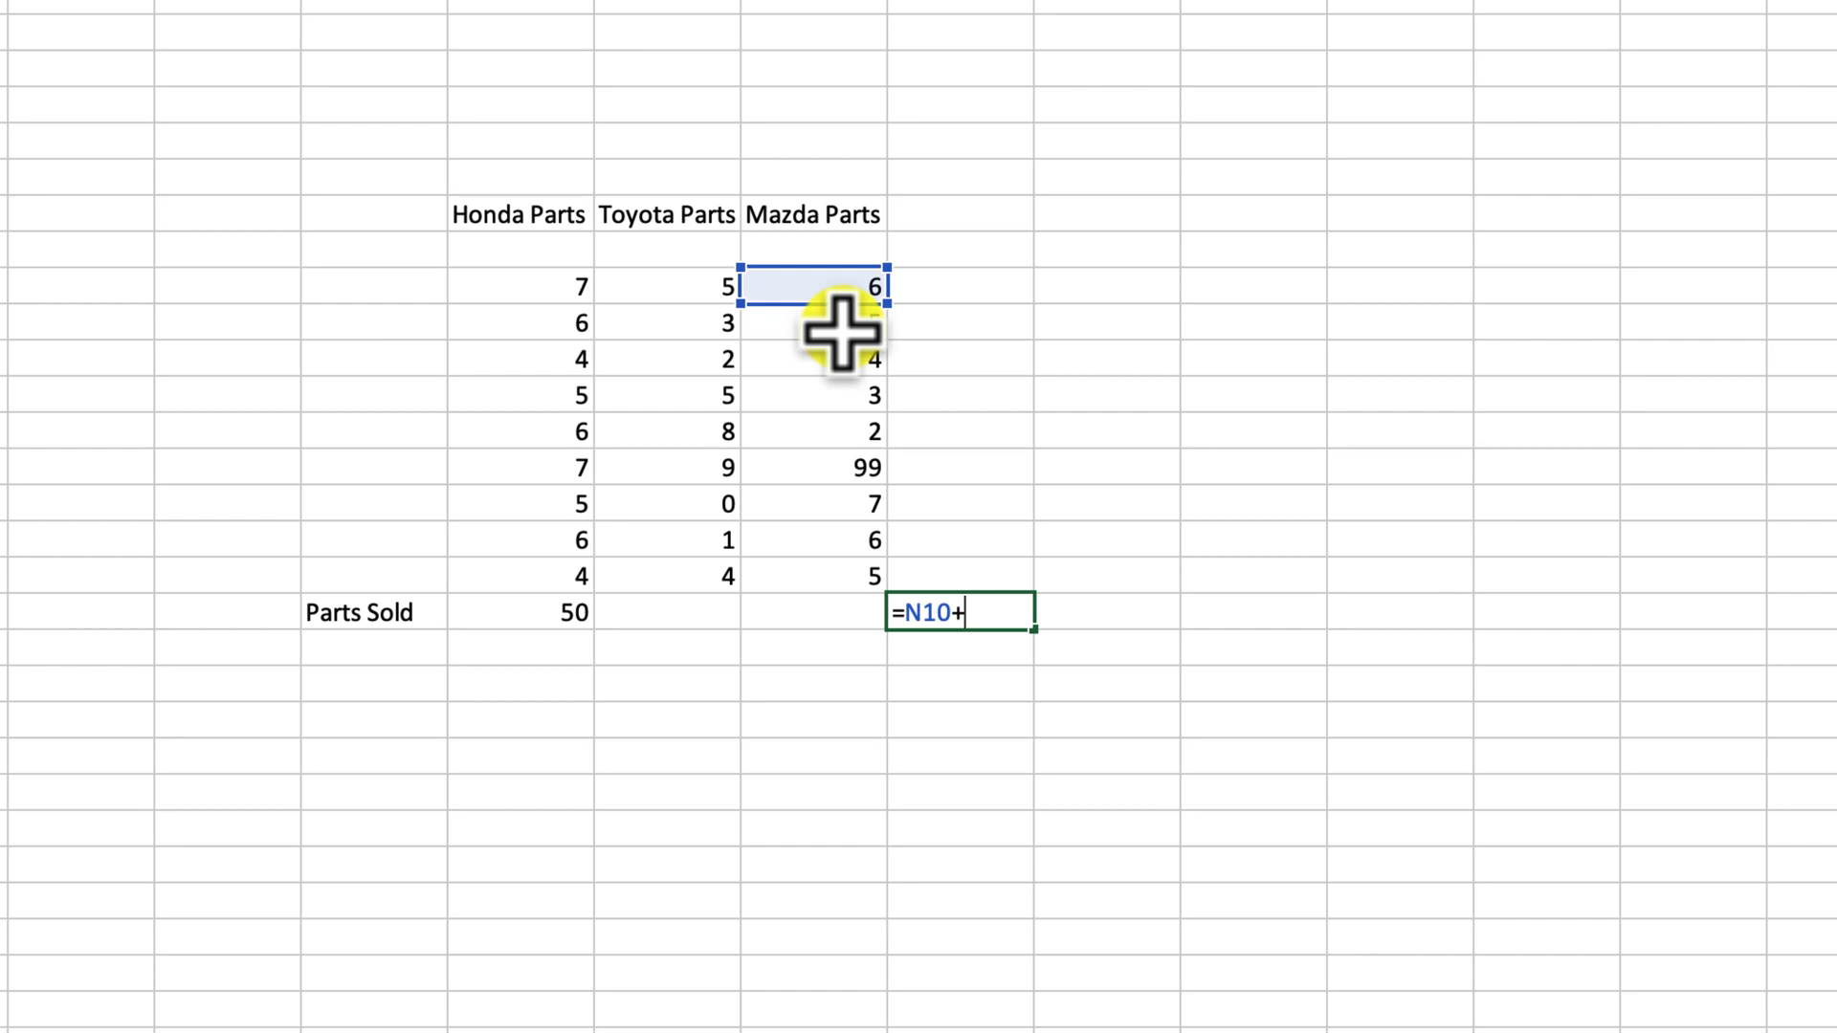
left_click(842, 325)
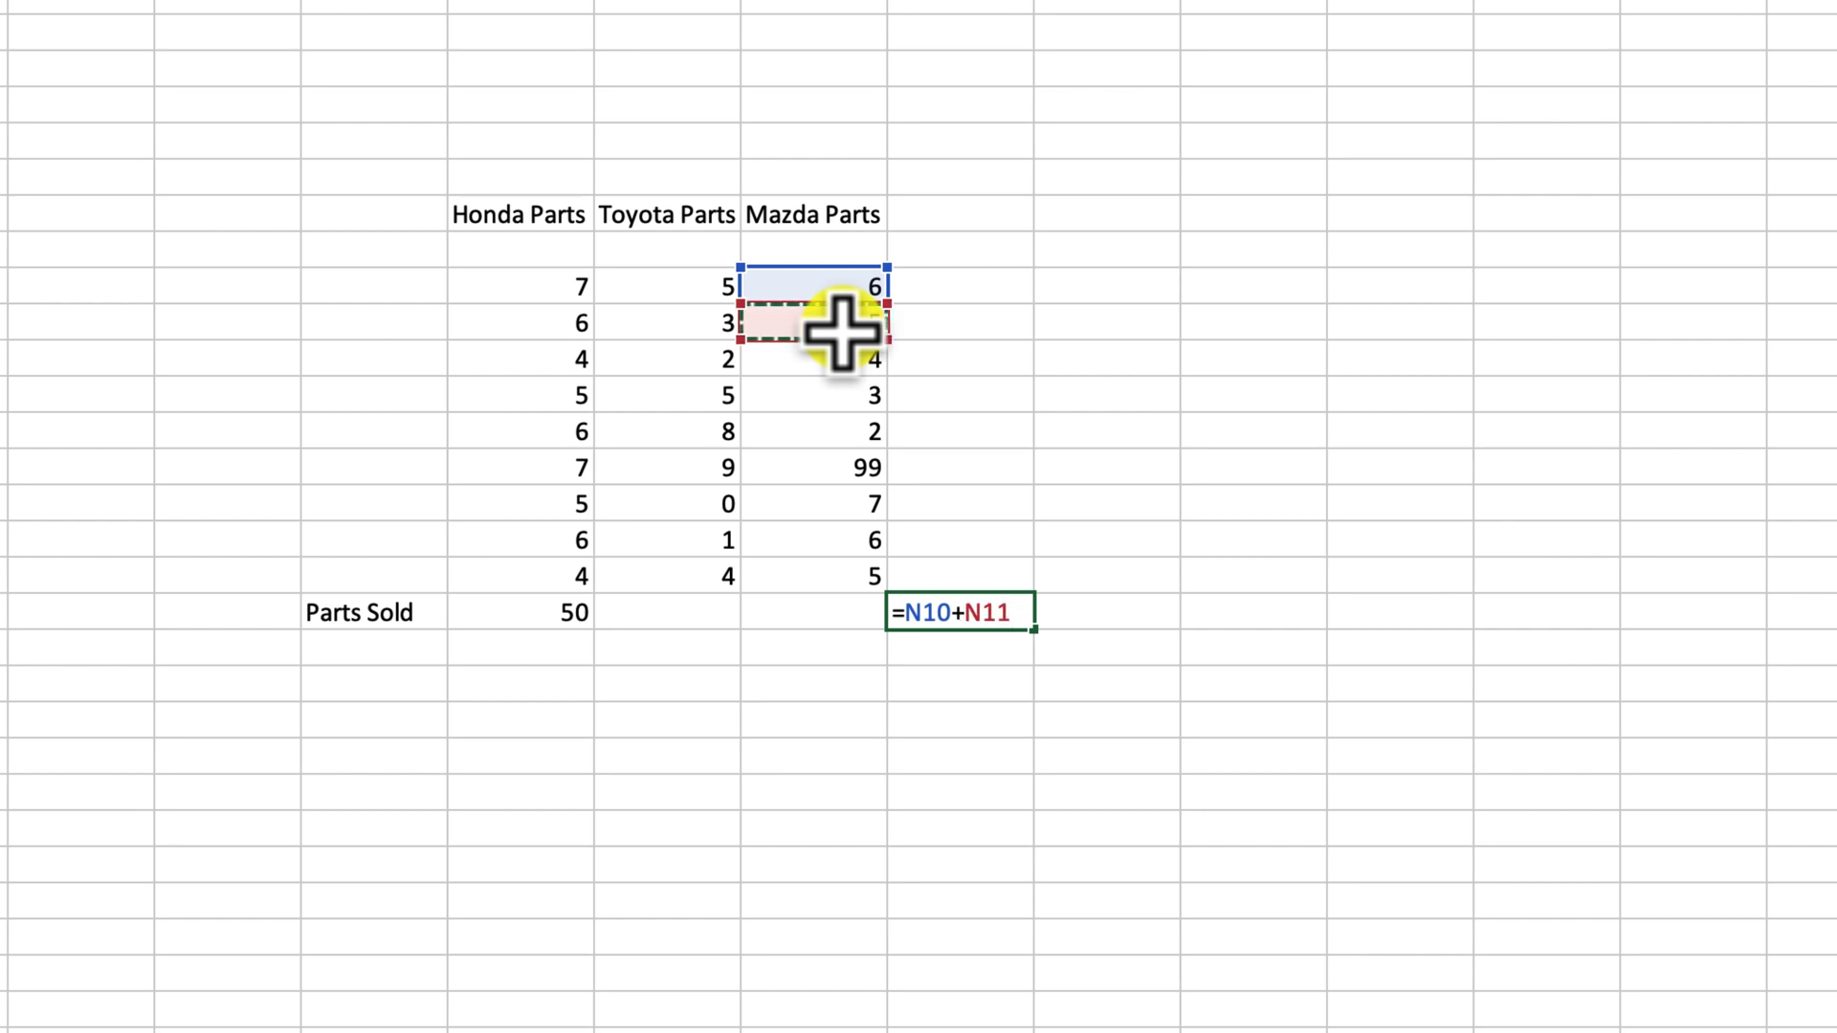
type("+")
left_click(842, 359)
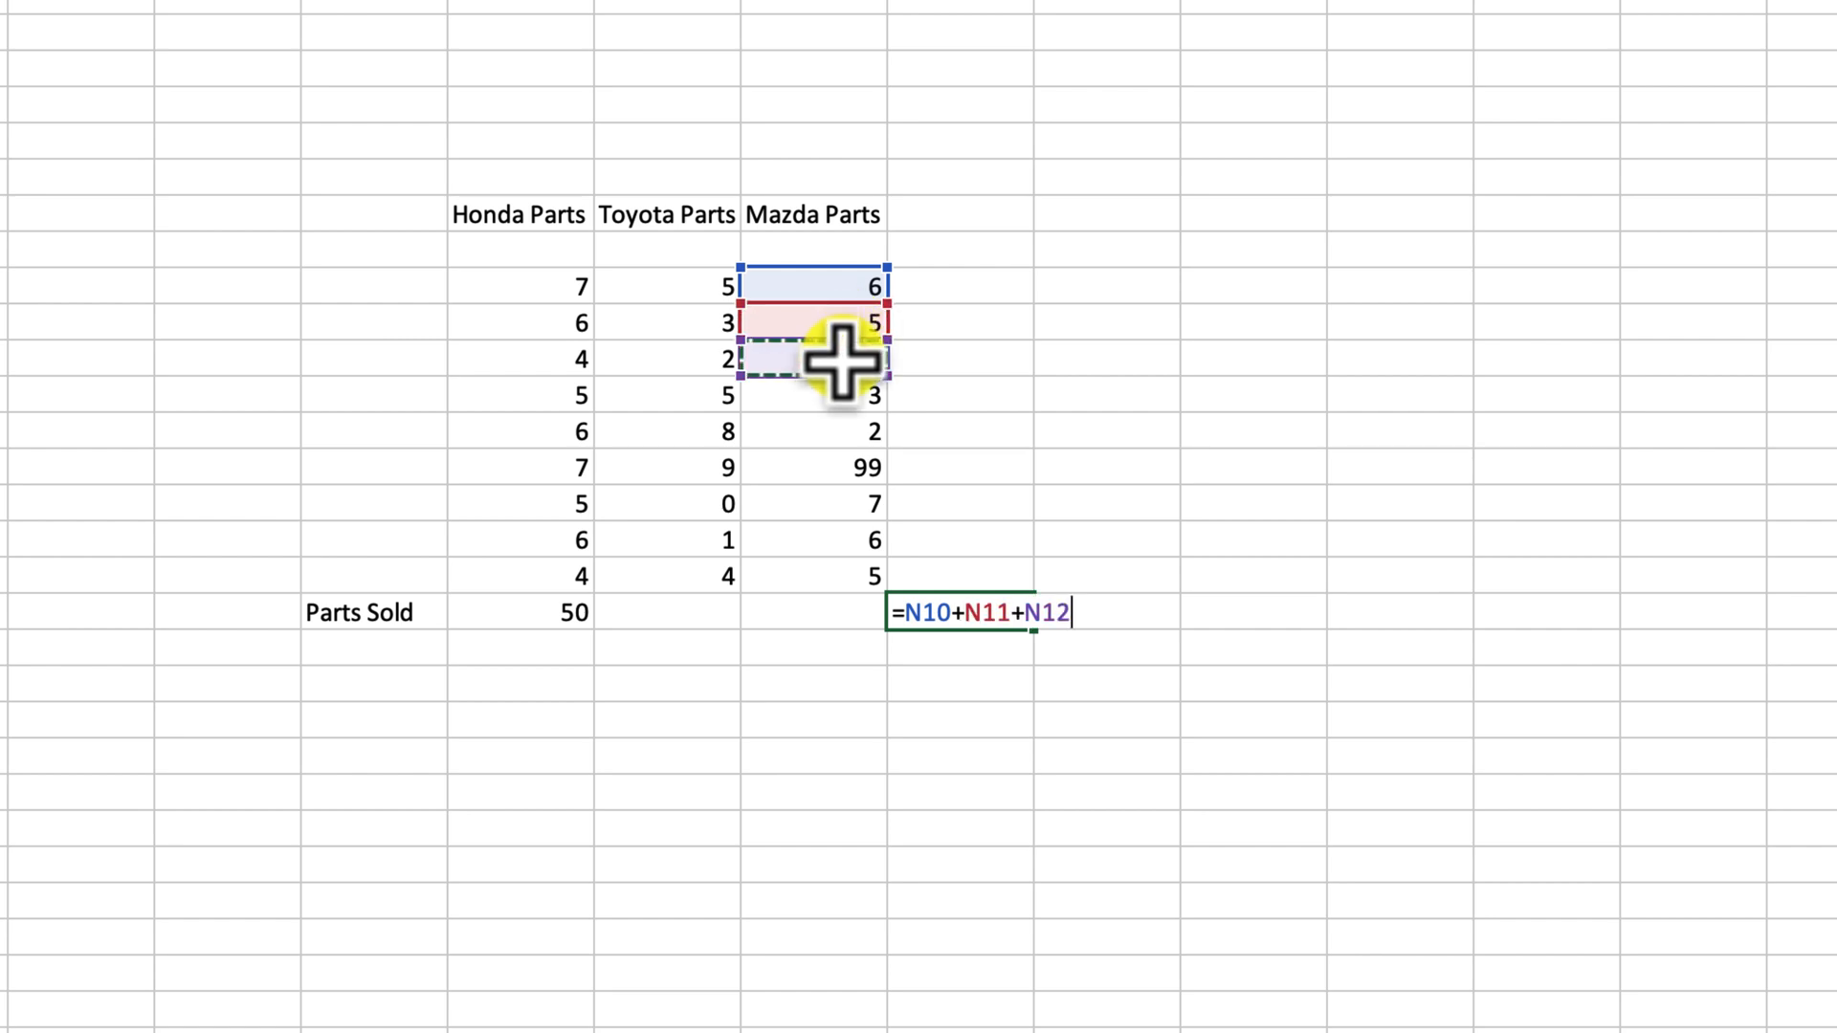
type("+")
left_click(837, 402)
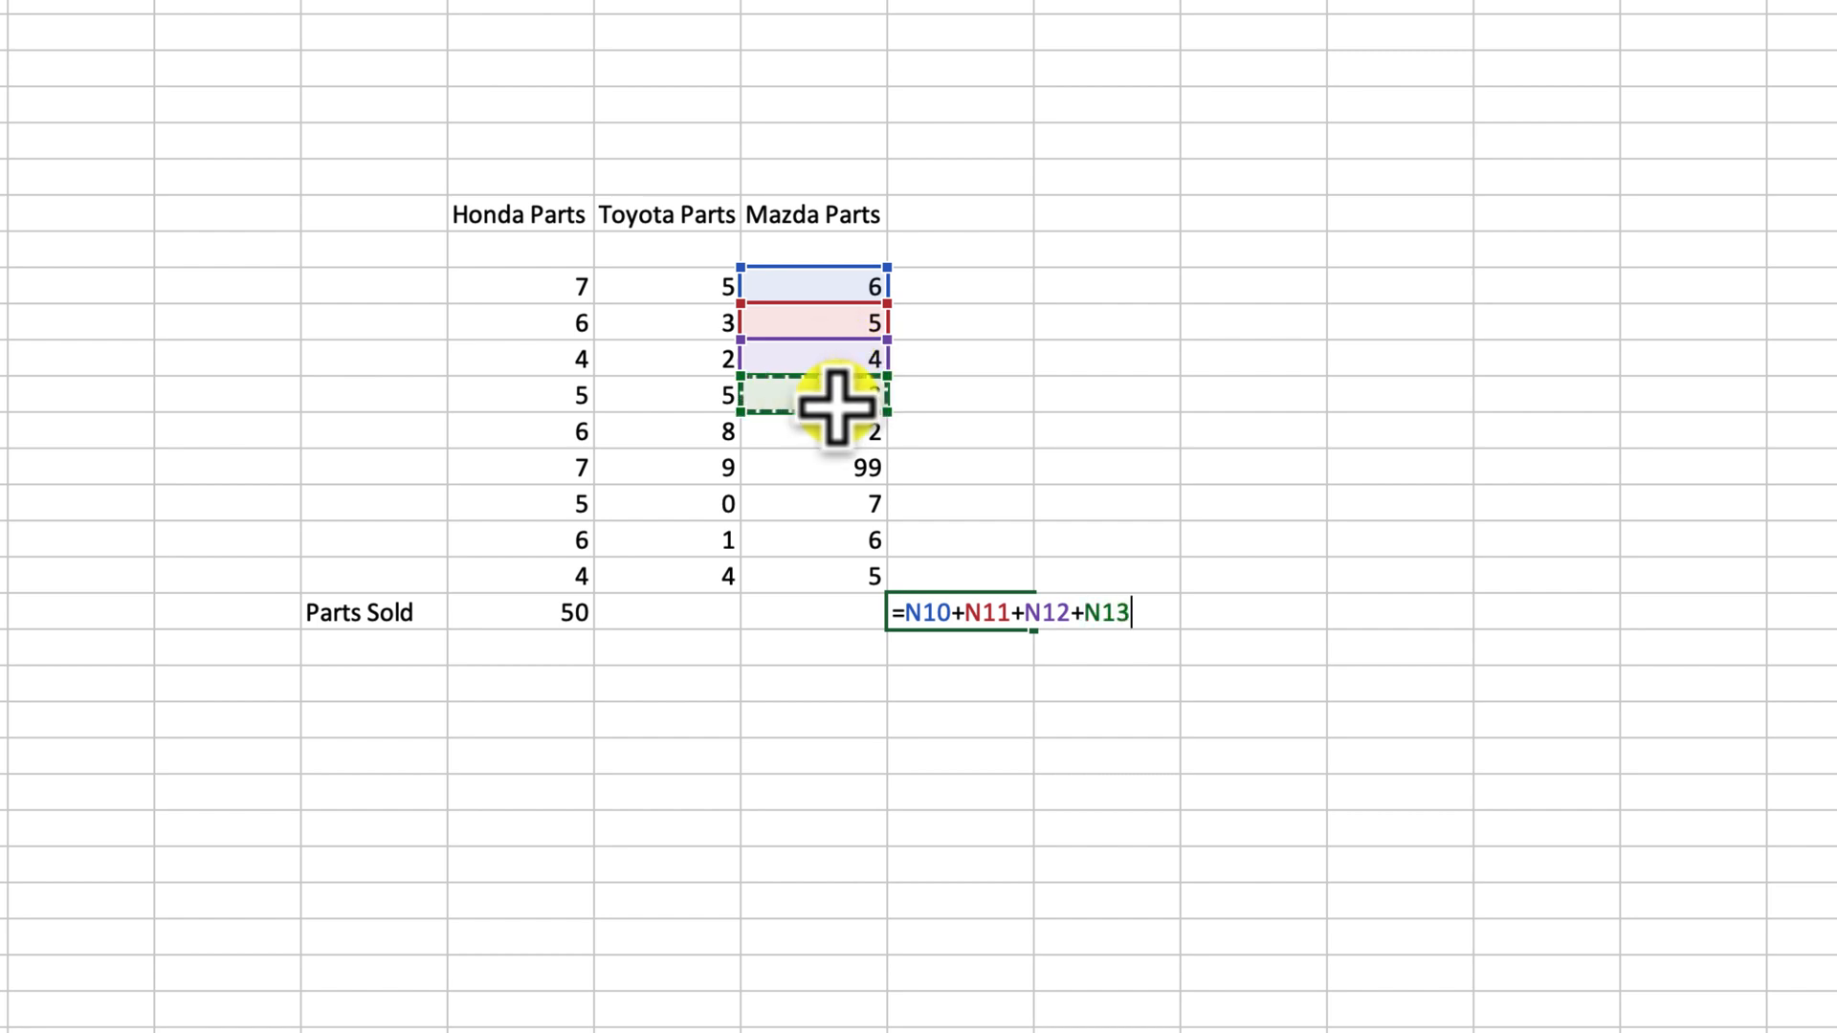
left_click(837, 432)
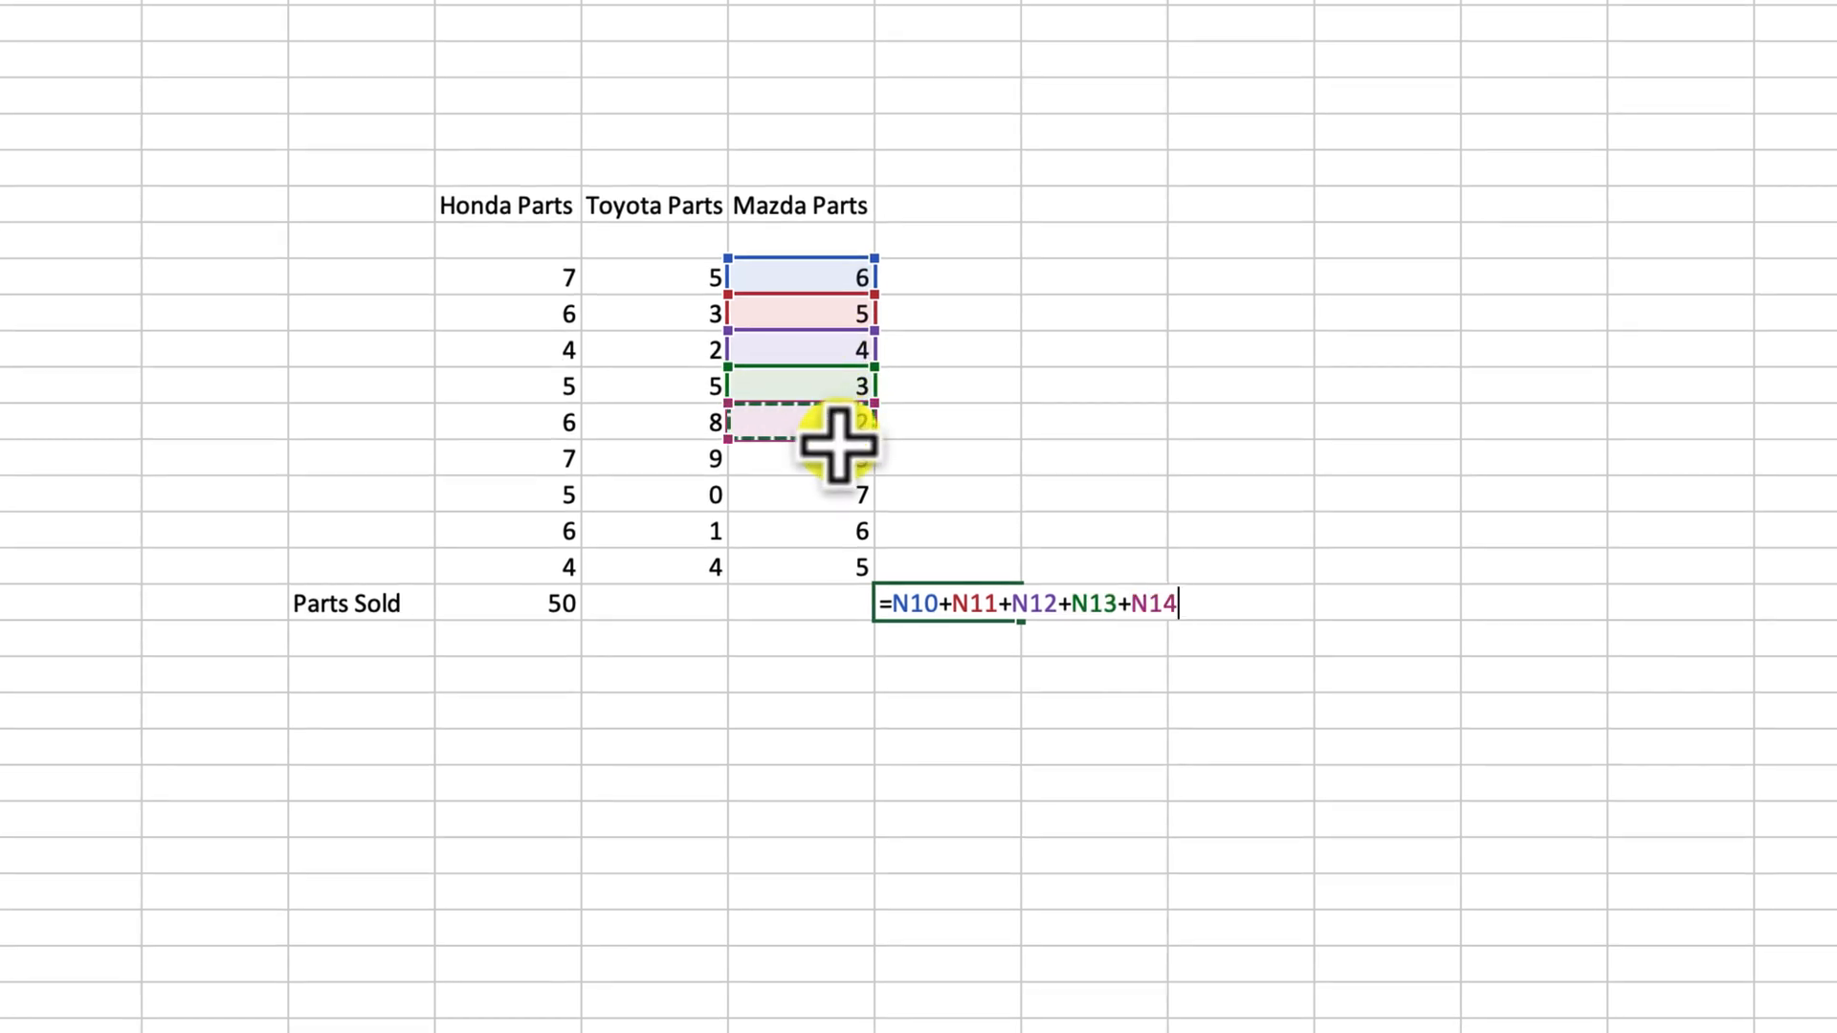
- Extend the formula with N15 through N18 and commit it, giving 137
type("+")
left_click(833, 460)
type("+")
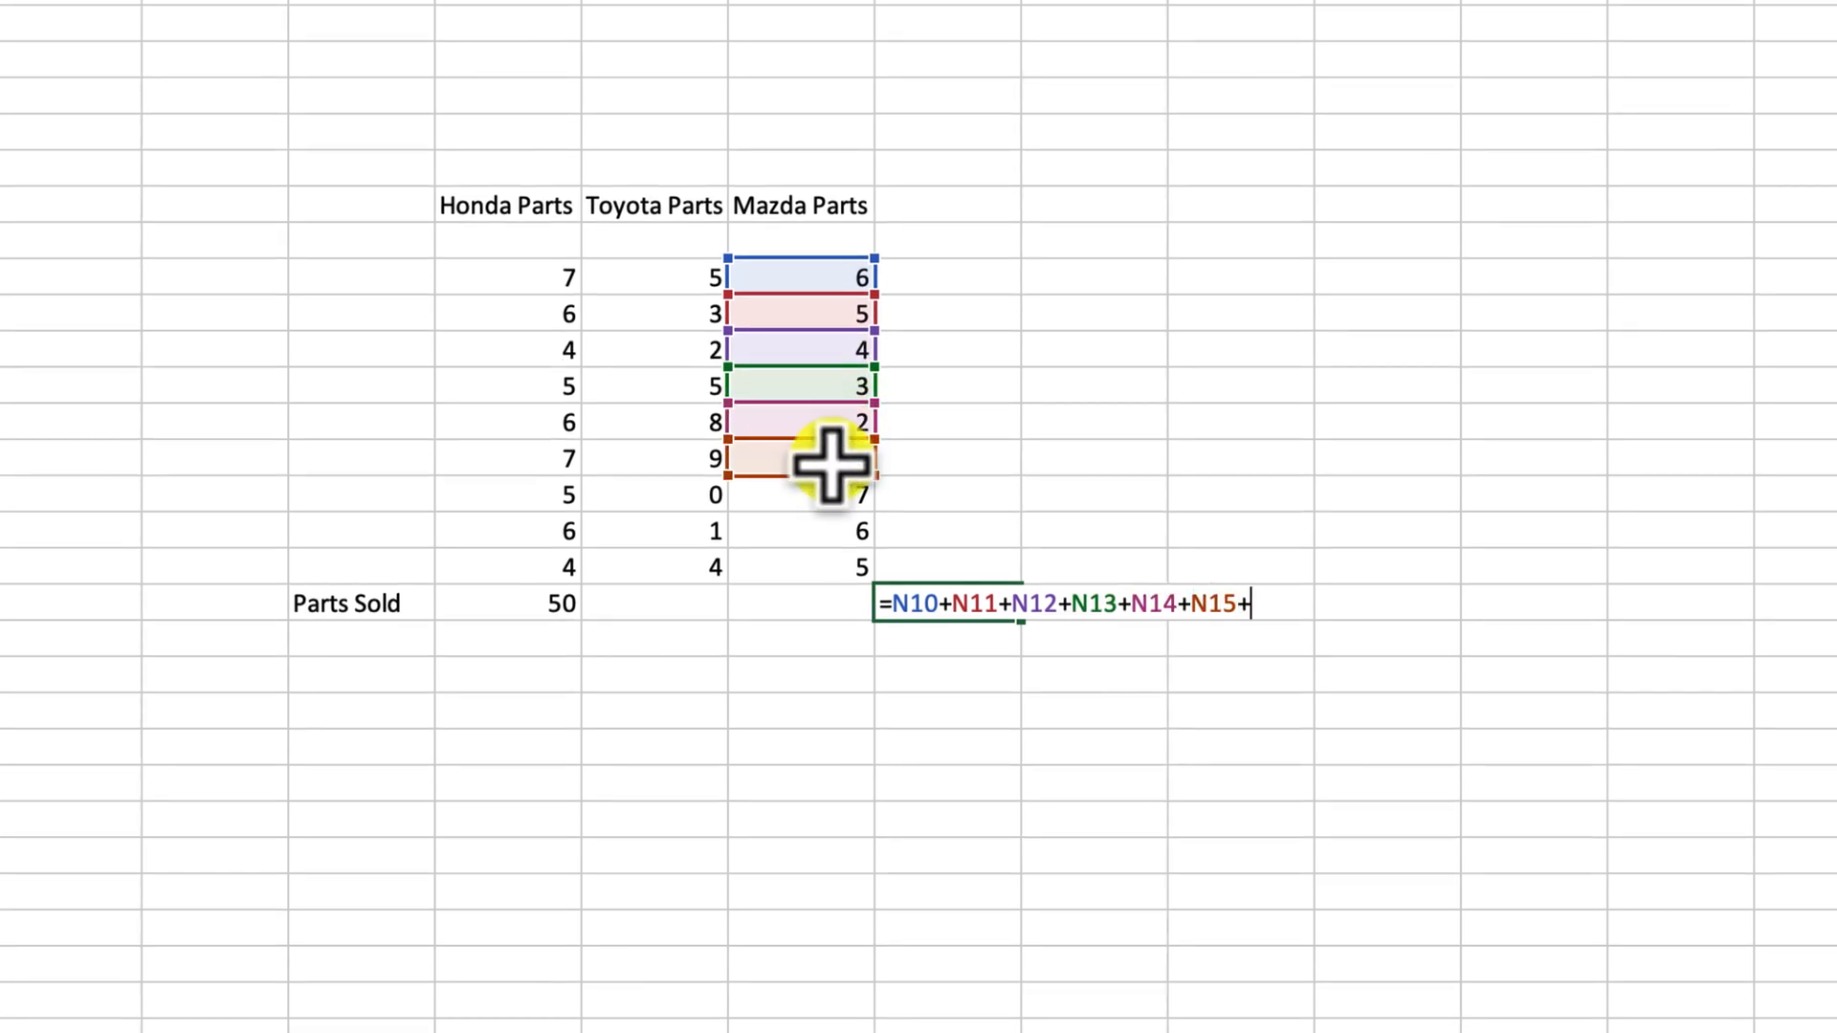
left_click(838, 506)
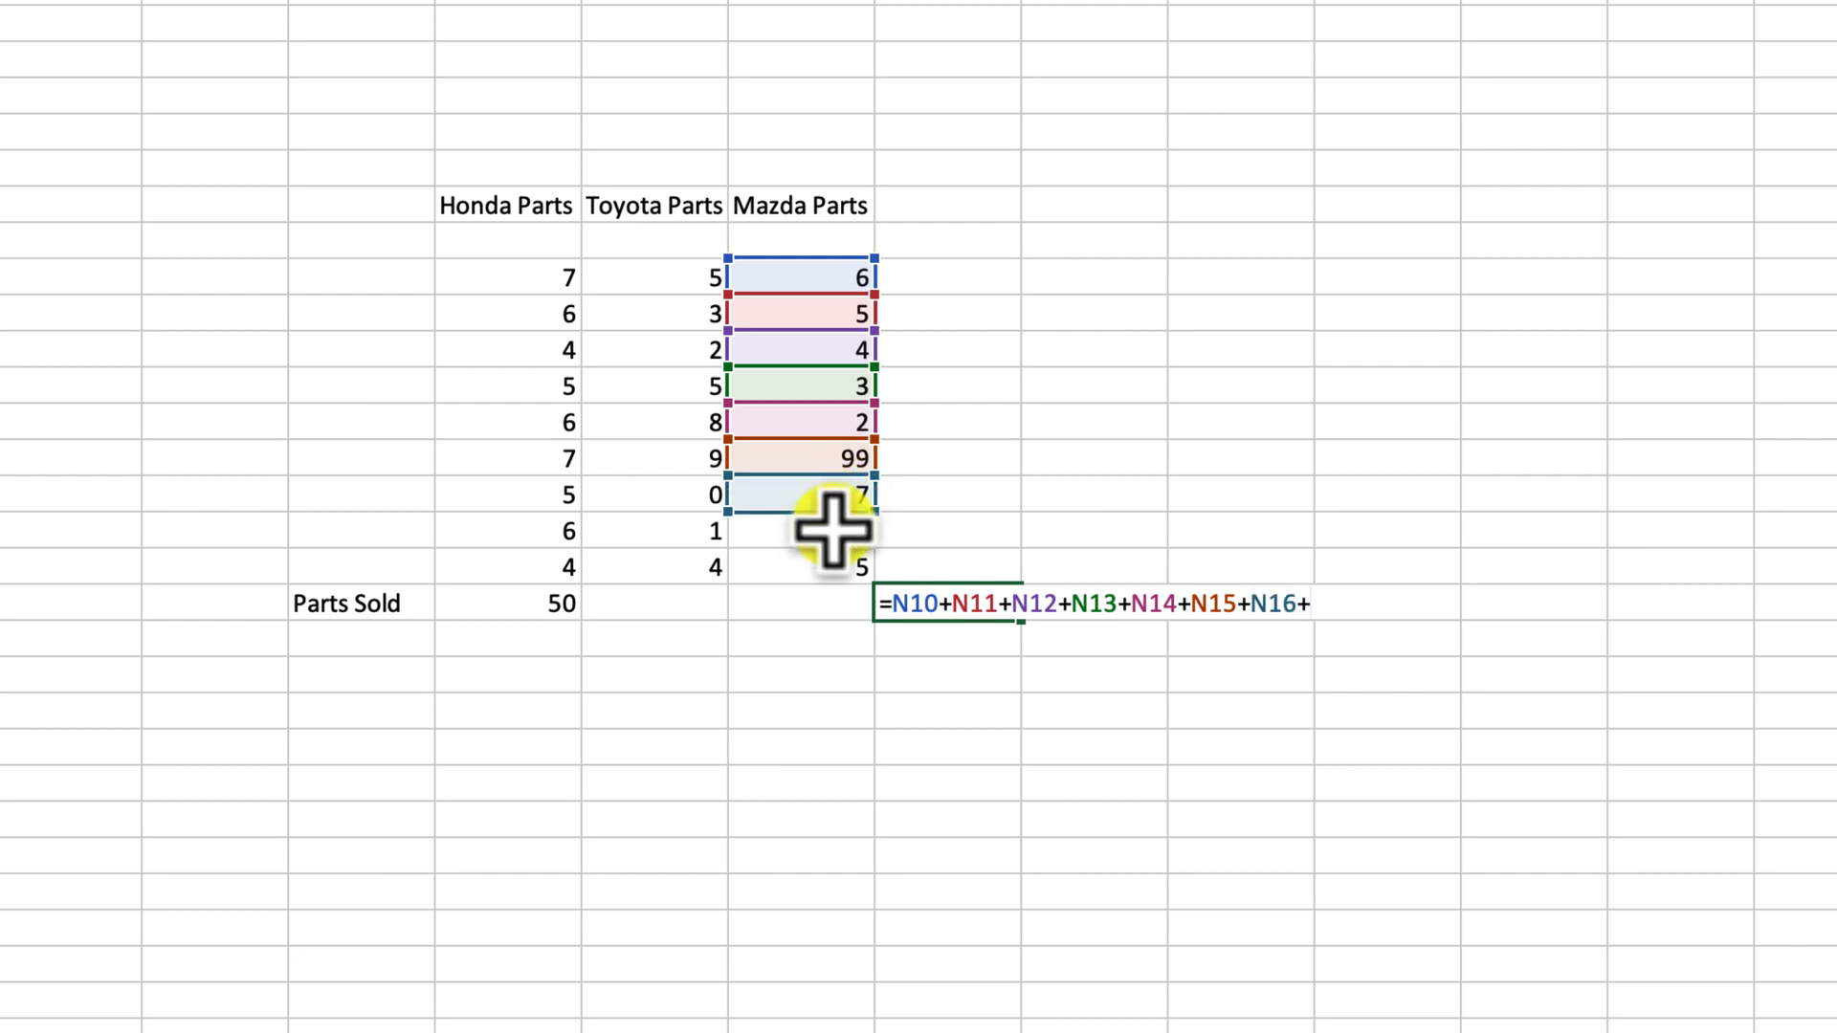
left_click(833, 529)
type("+")
left_click(828, 565)
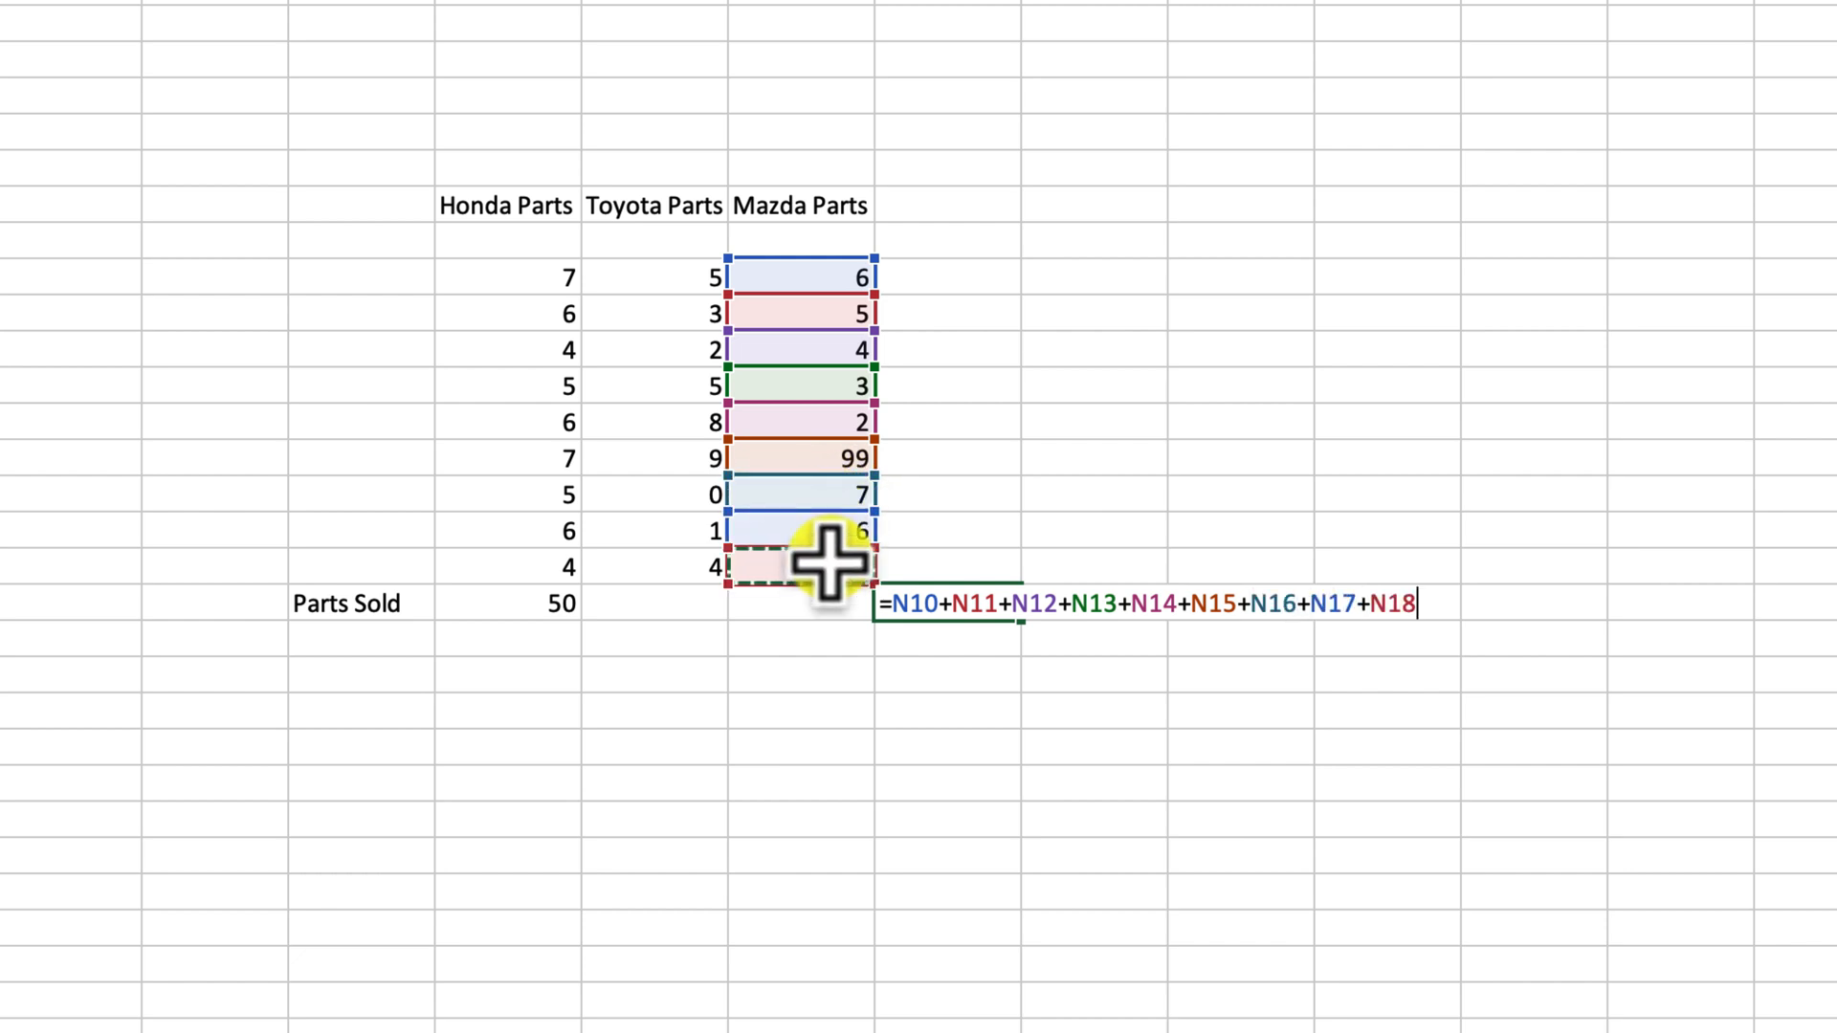
key("Return")
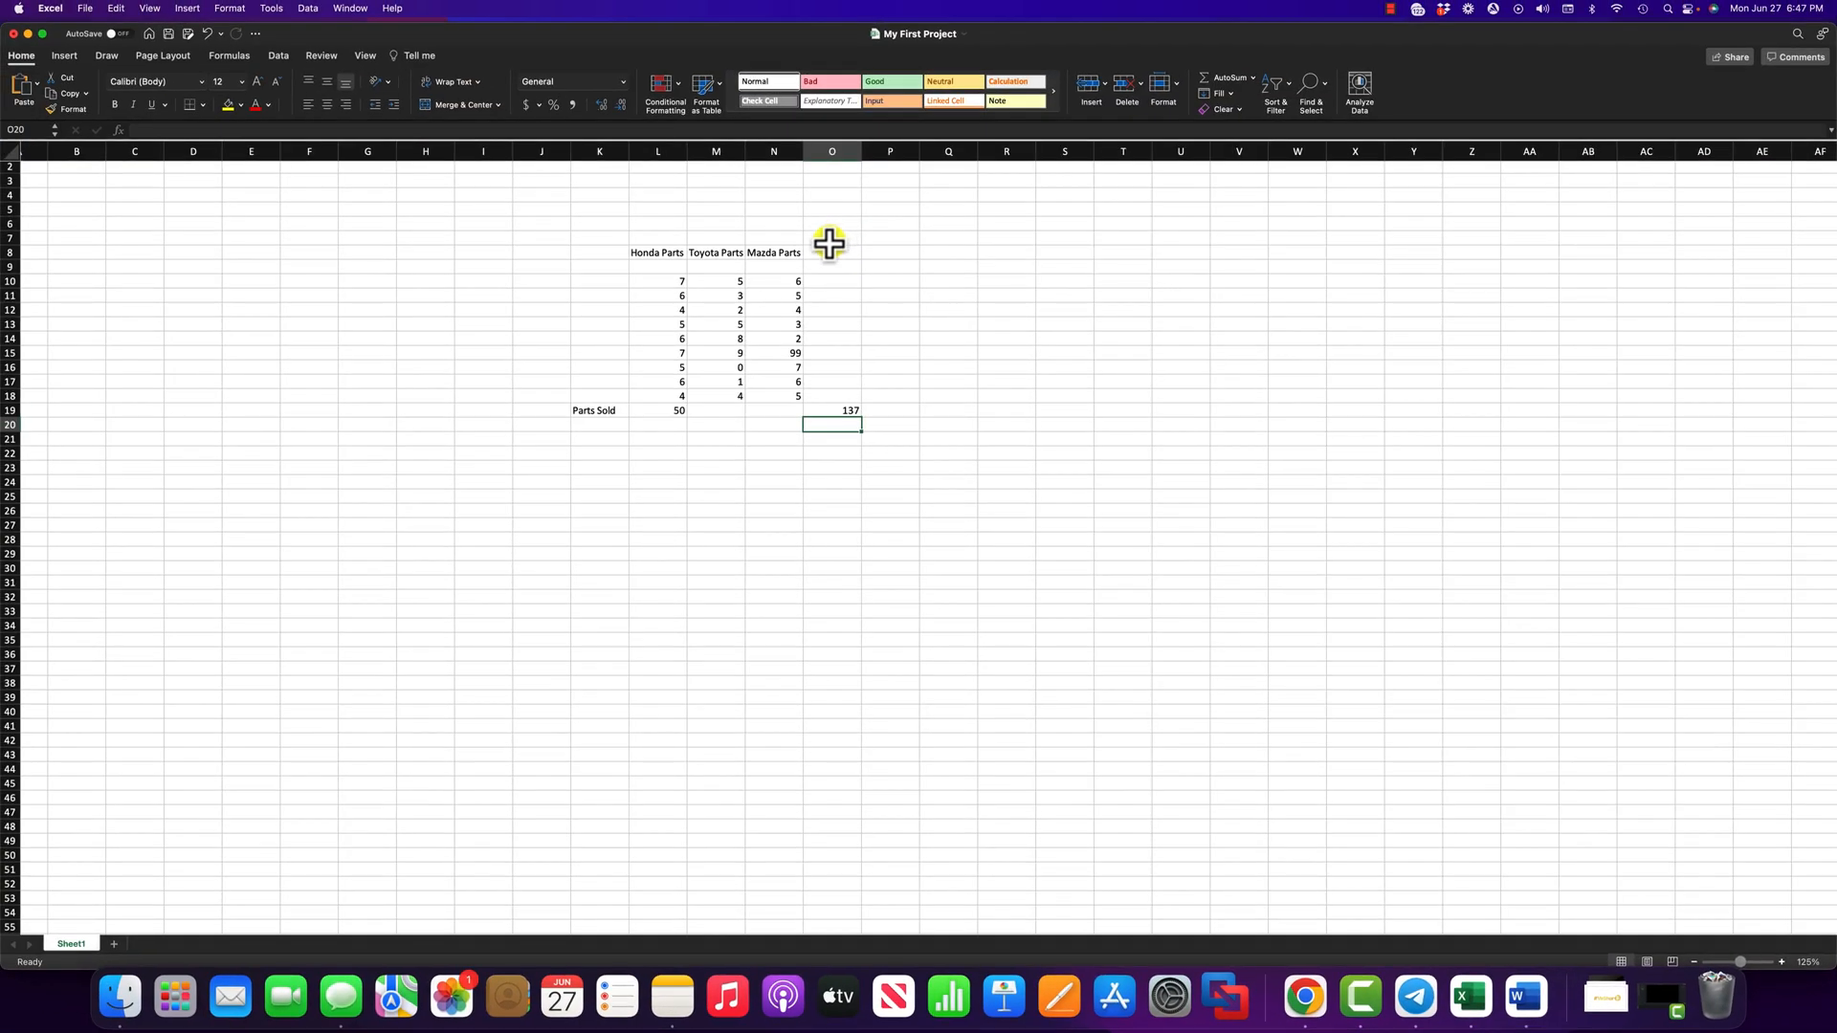
left_click_drag(783, 279, 781, 398)
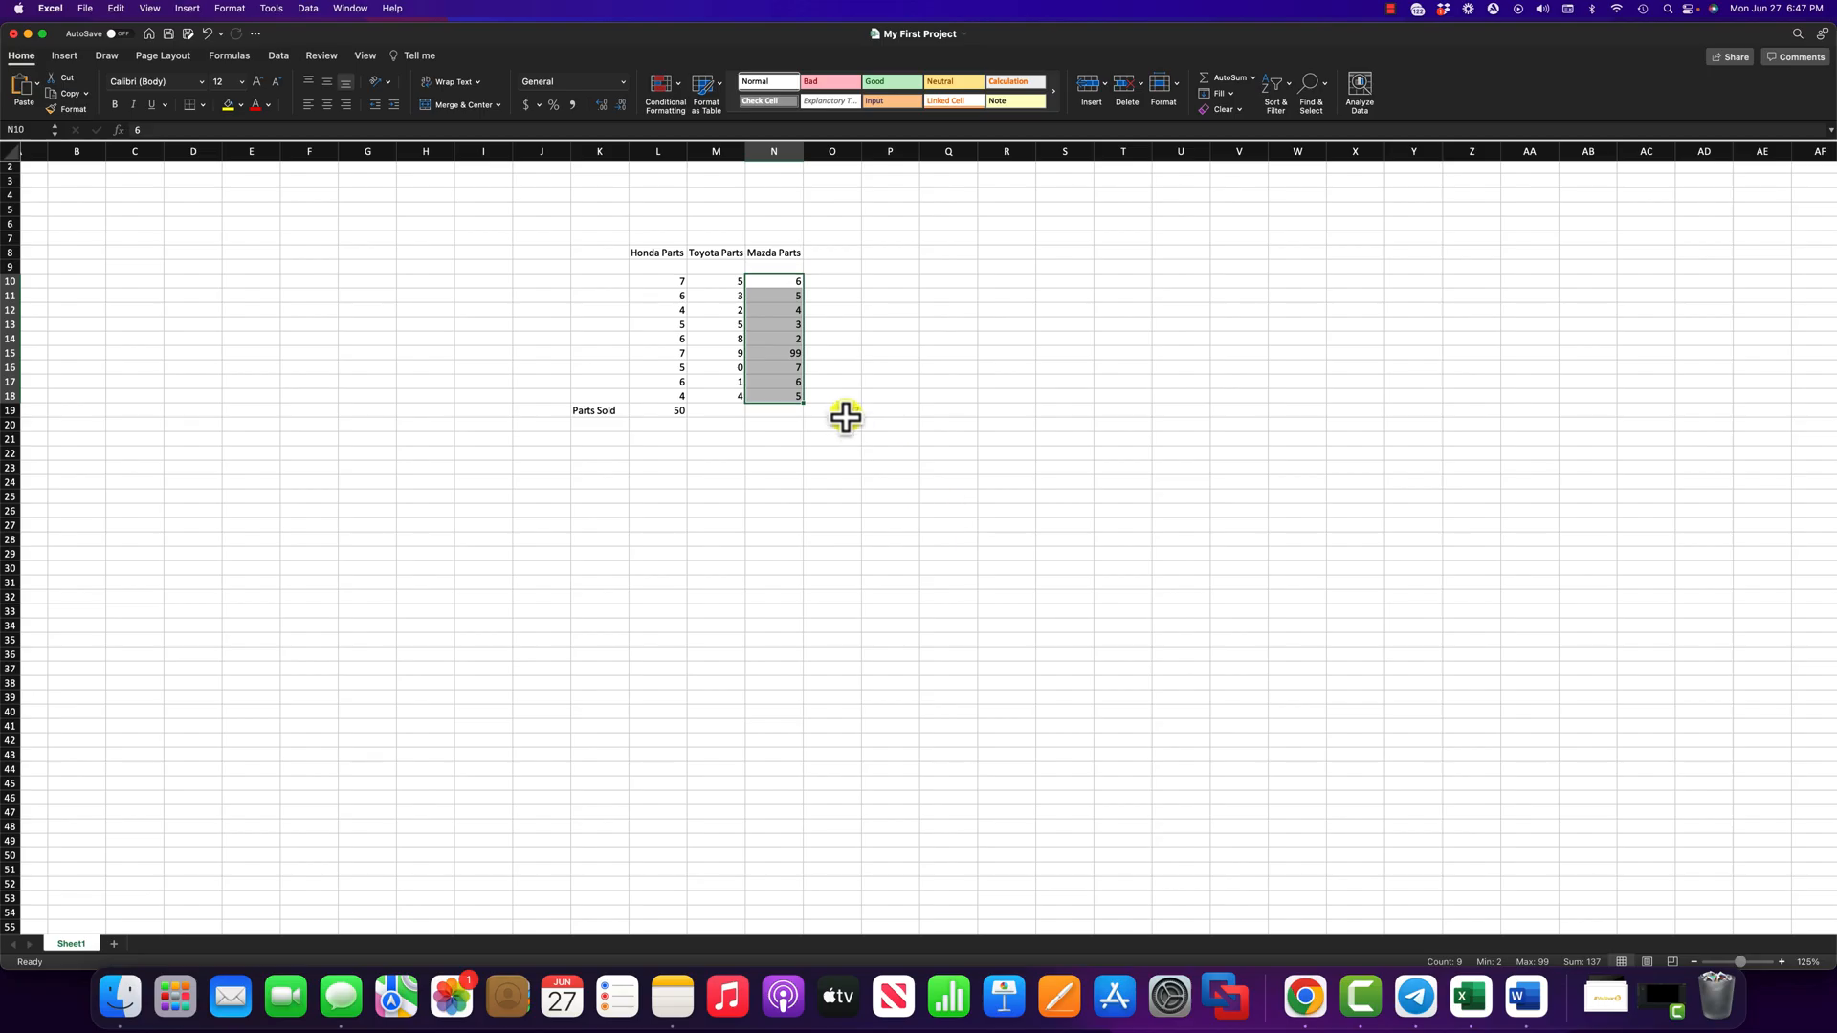
left_click(80, 84)
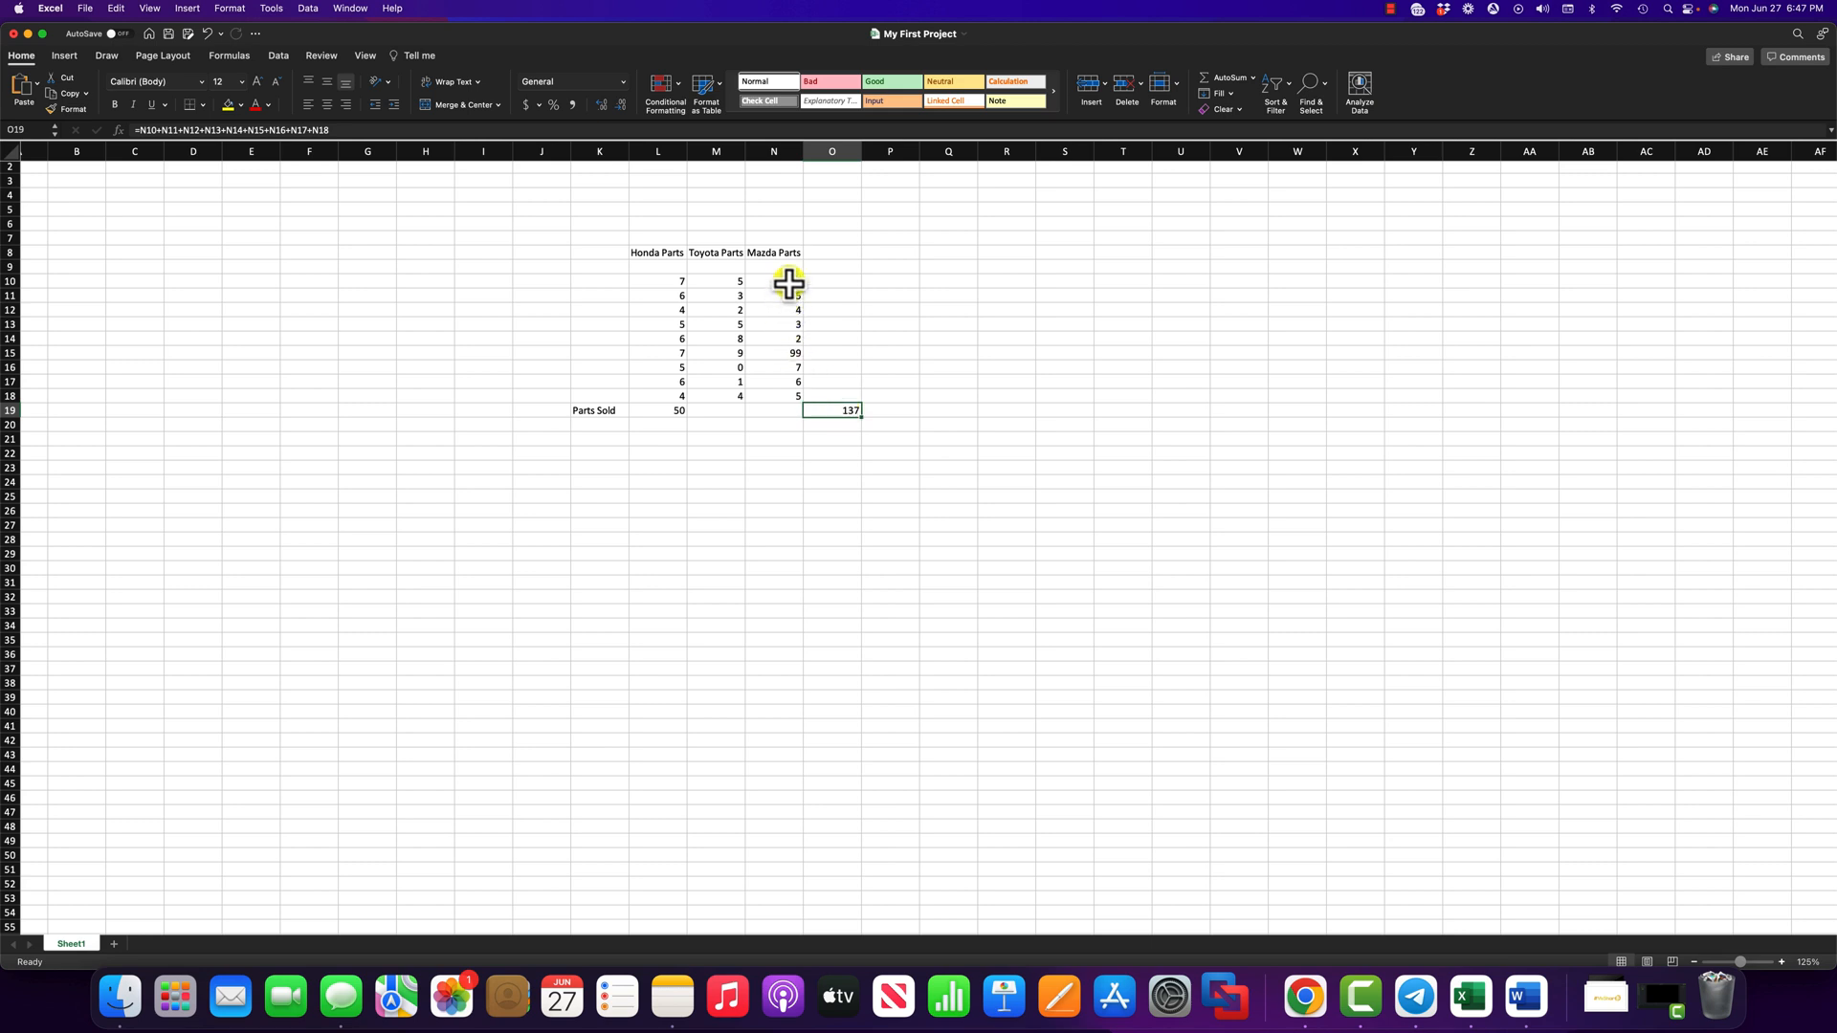
left_click_drag(785, 280, 777, 397)
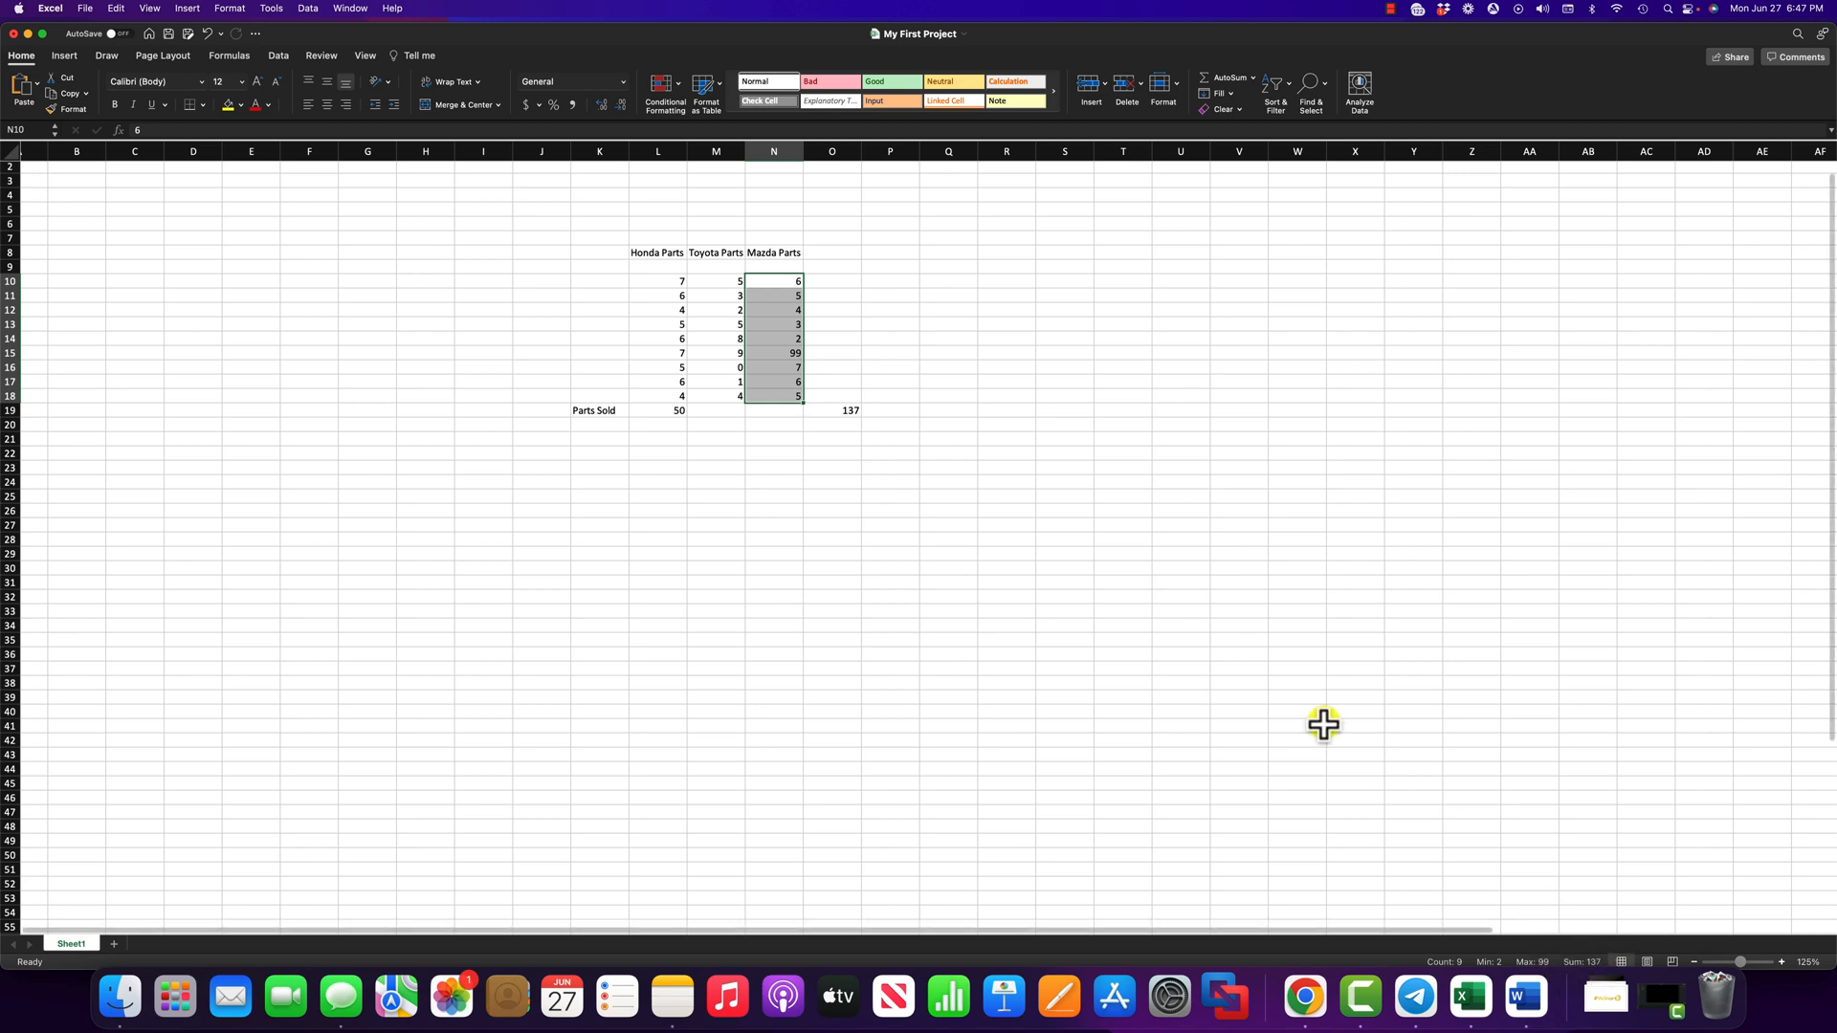
left_click(842, 406)
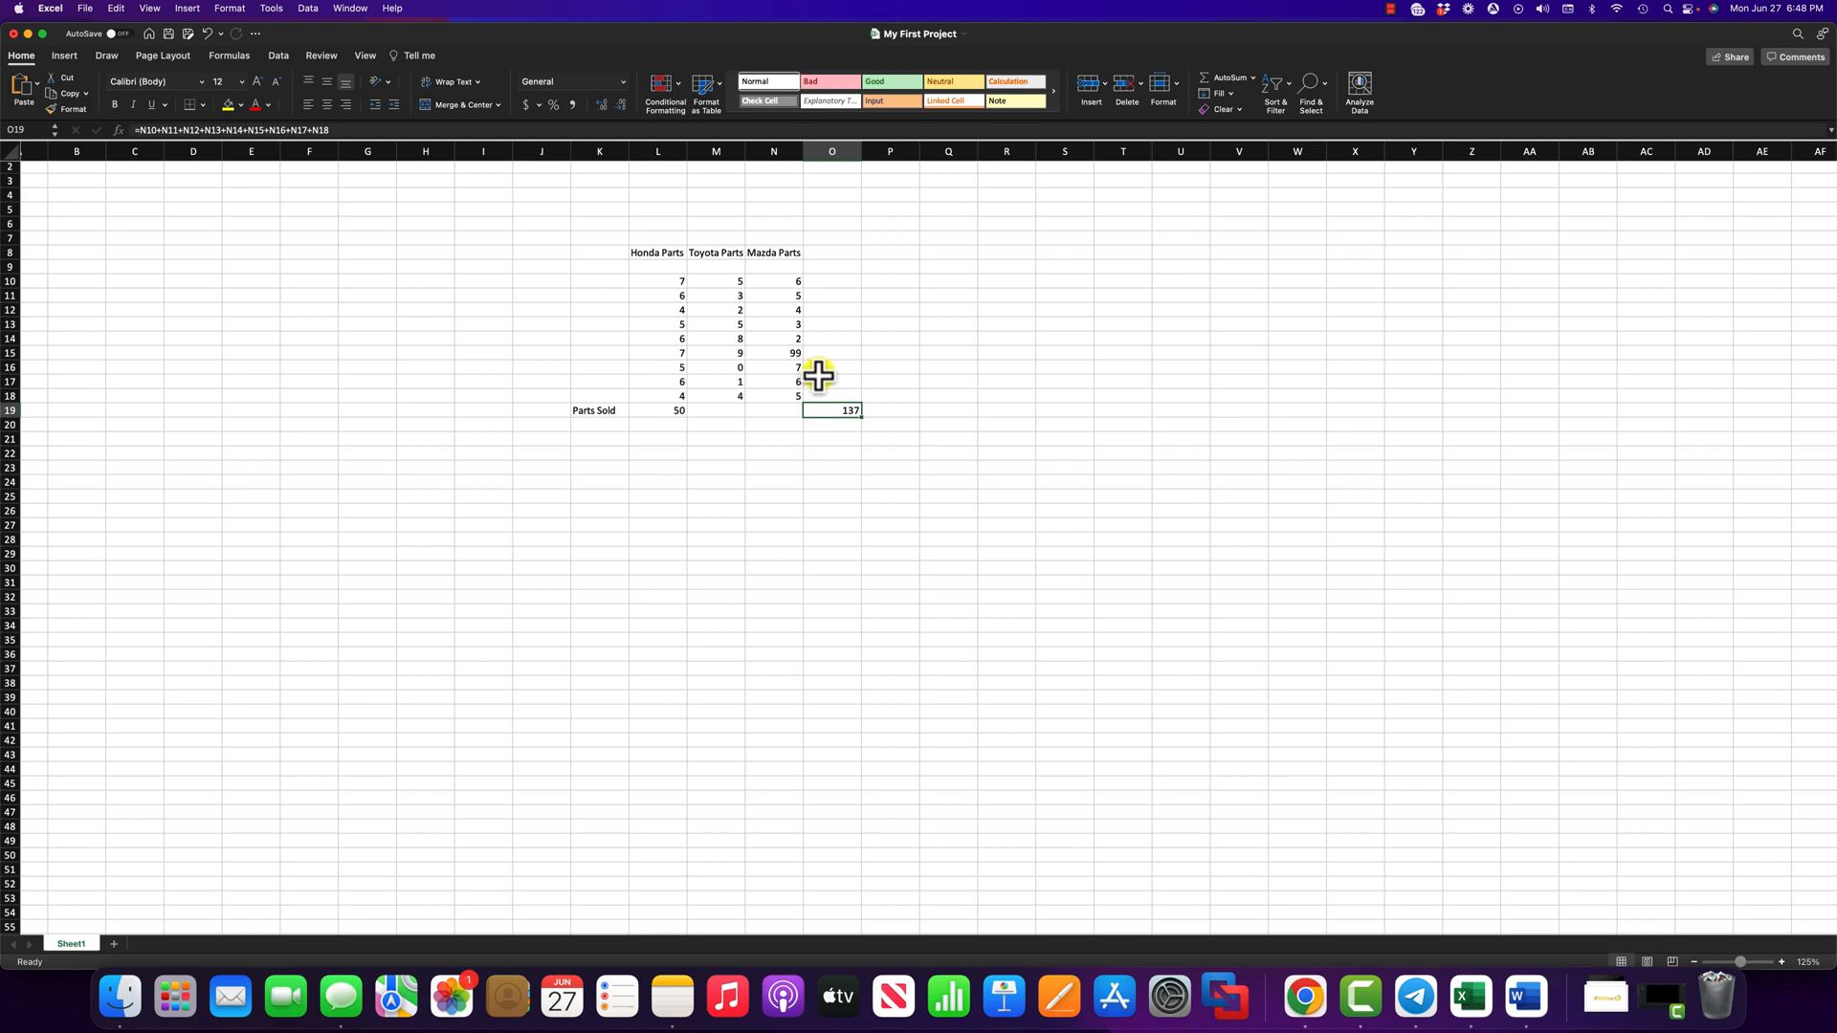
double_click(849, 409)
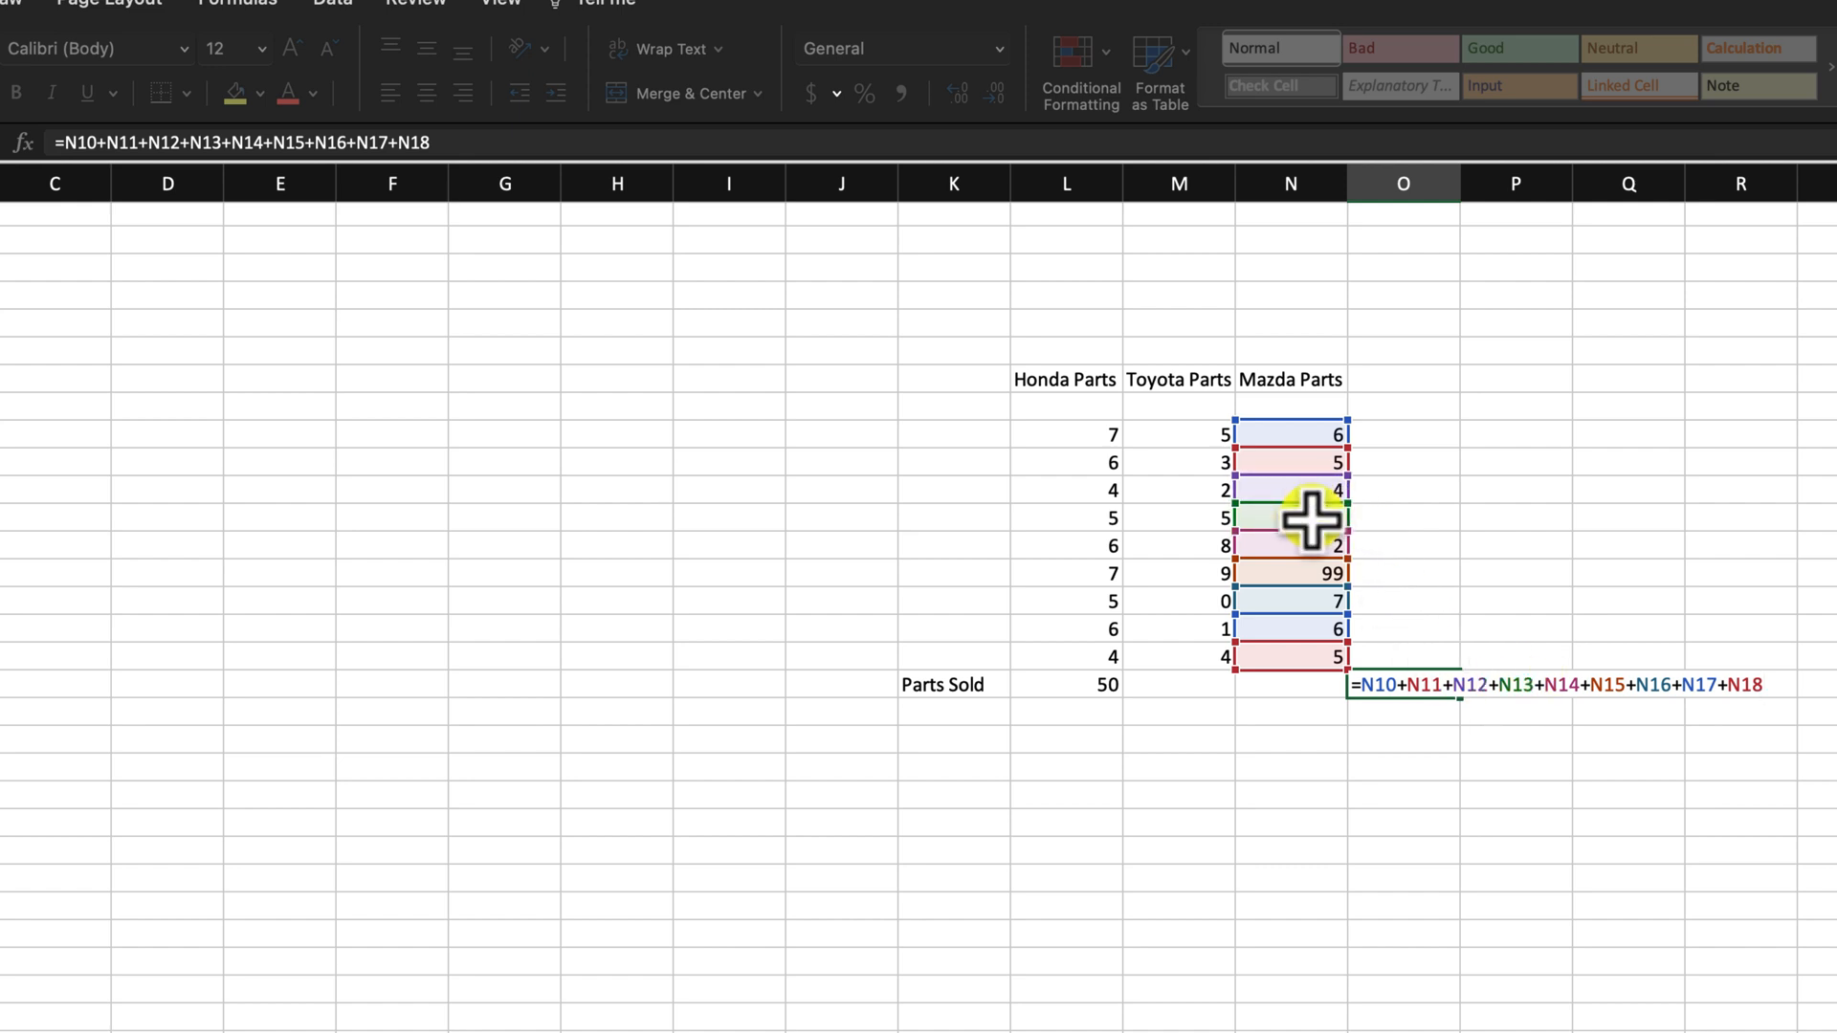
key("Return")
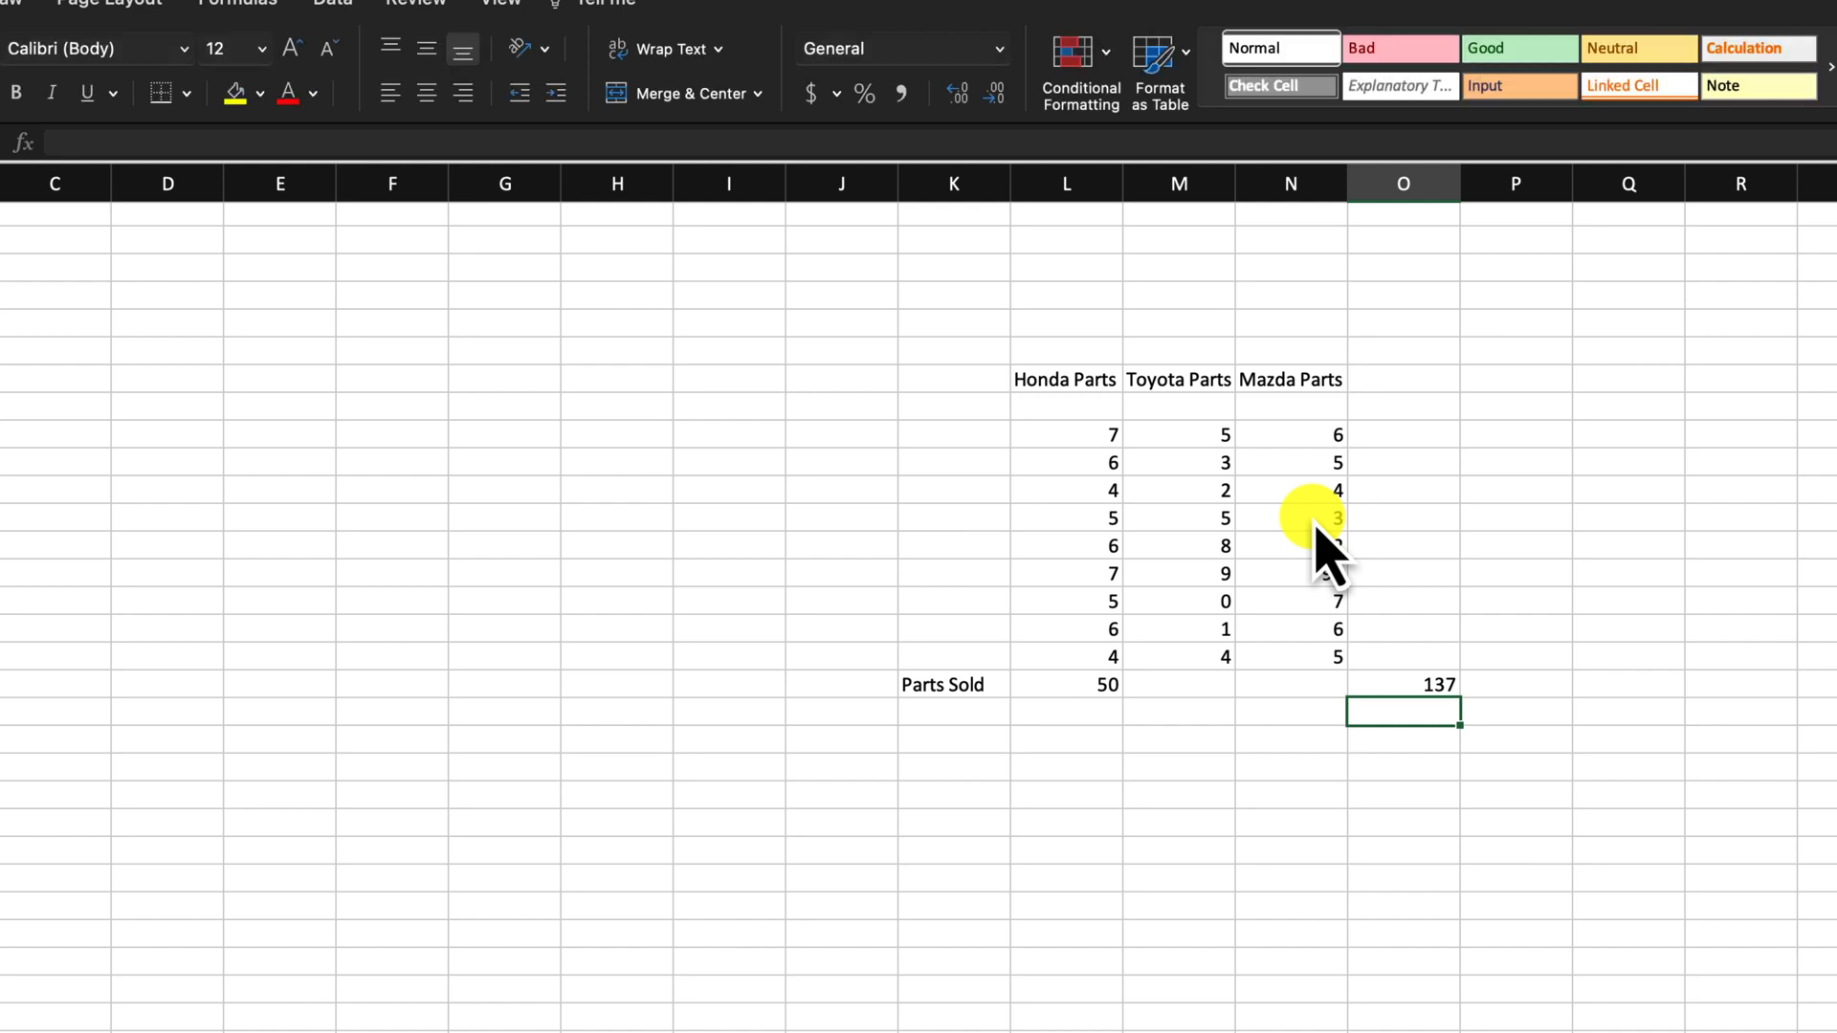
left_click(1659, 576)
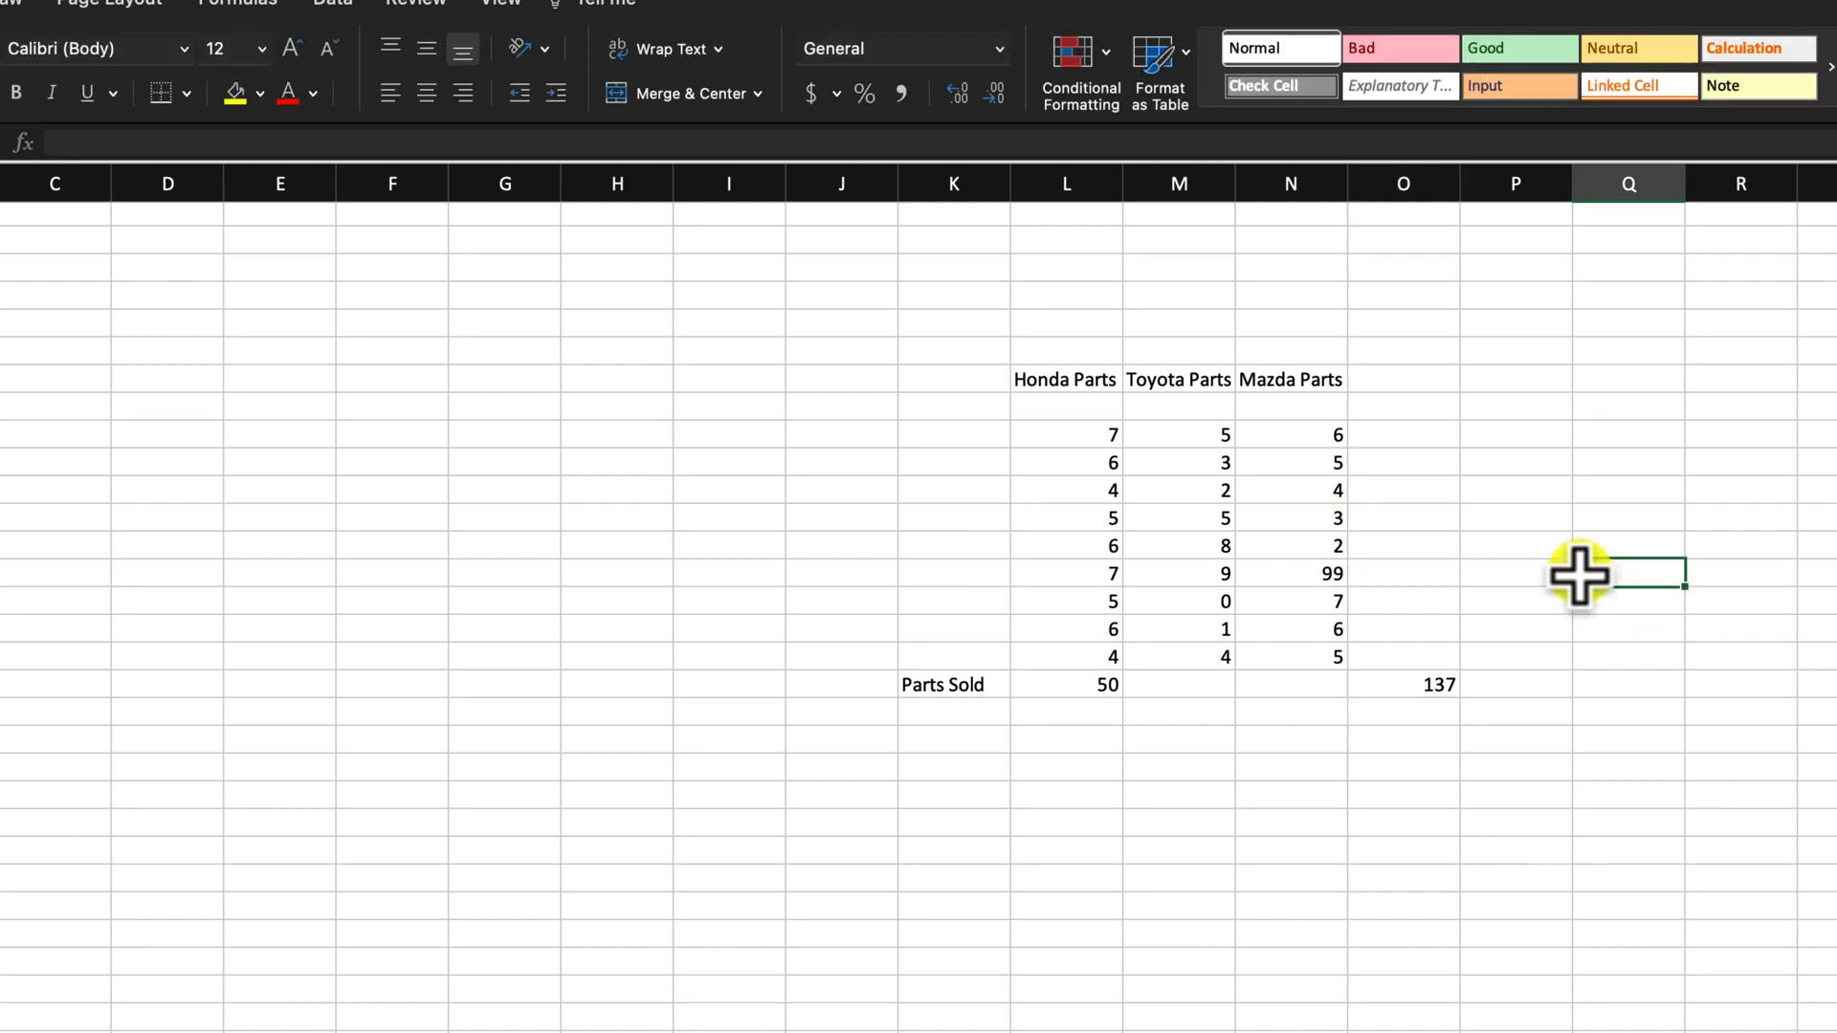
left_click_drag(1307, 429, 1307, 656)
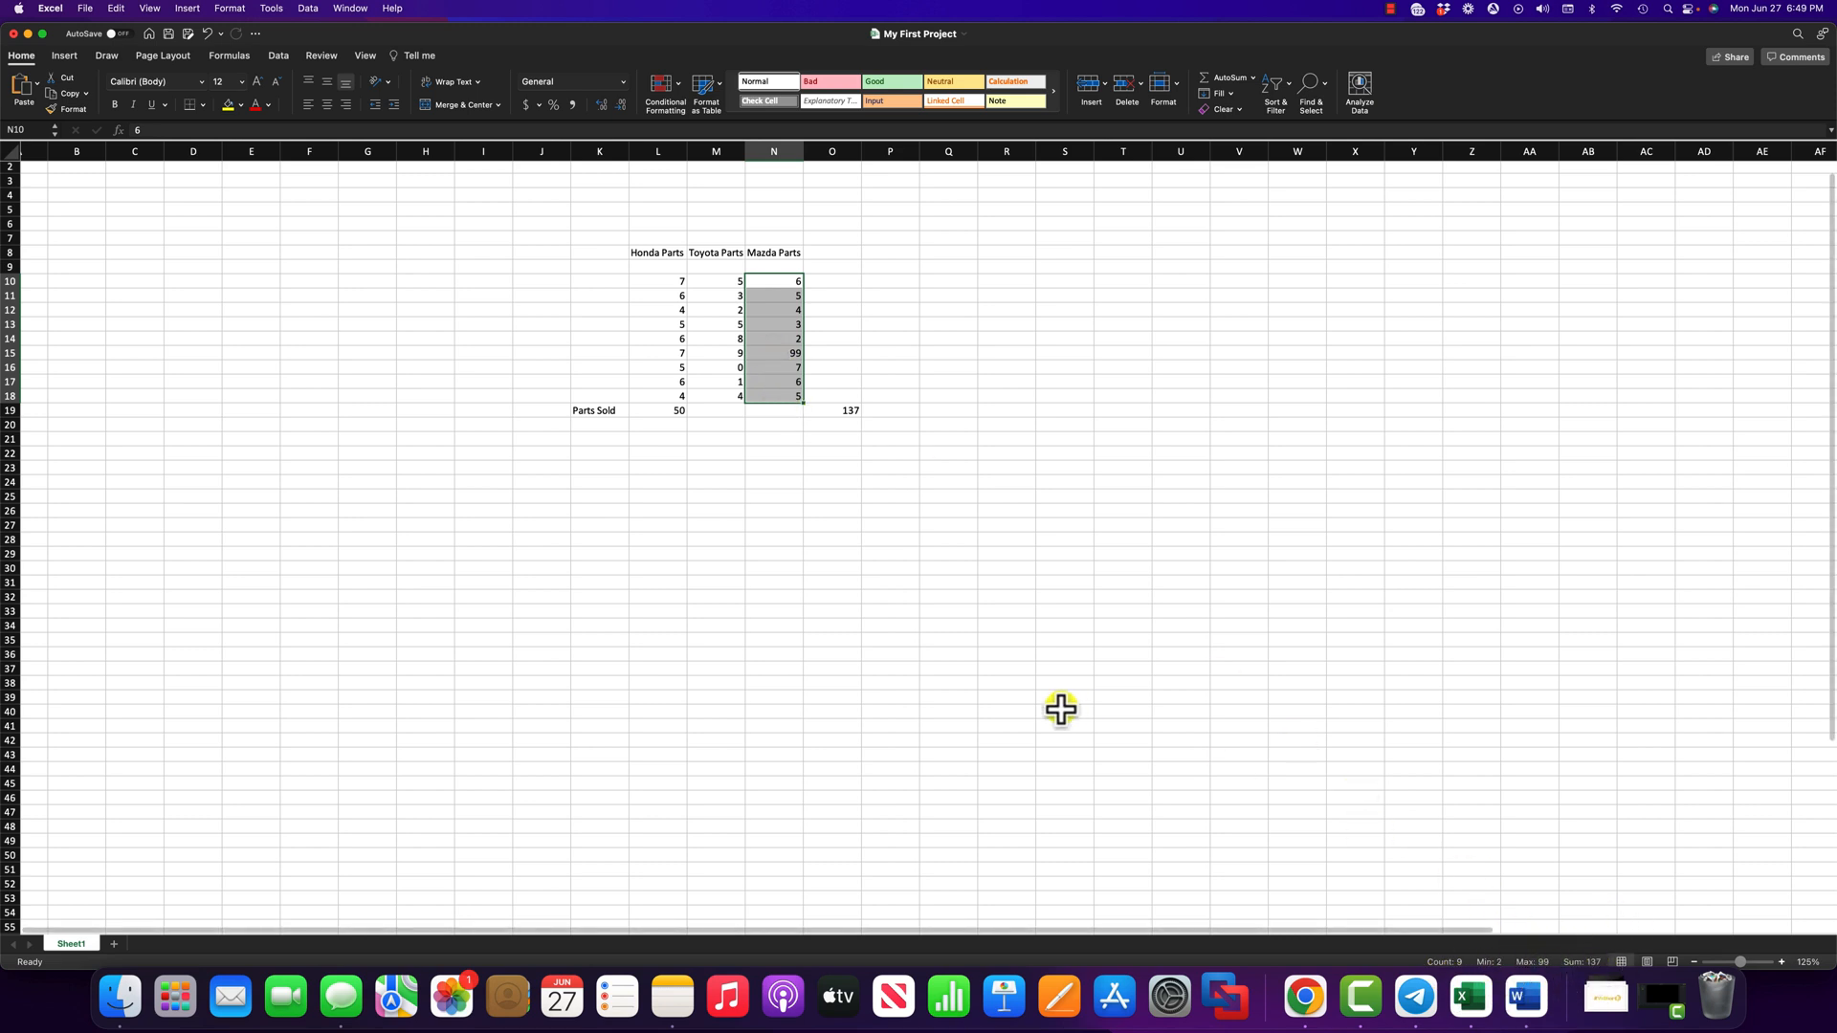
left_click(844, 299)
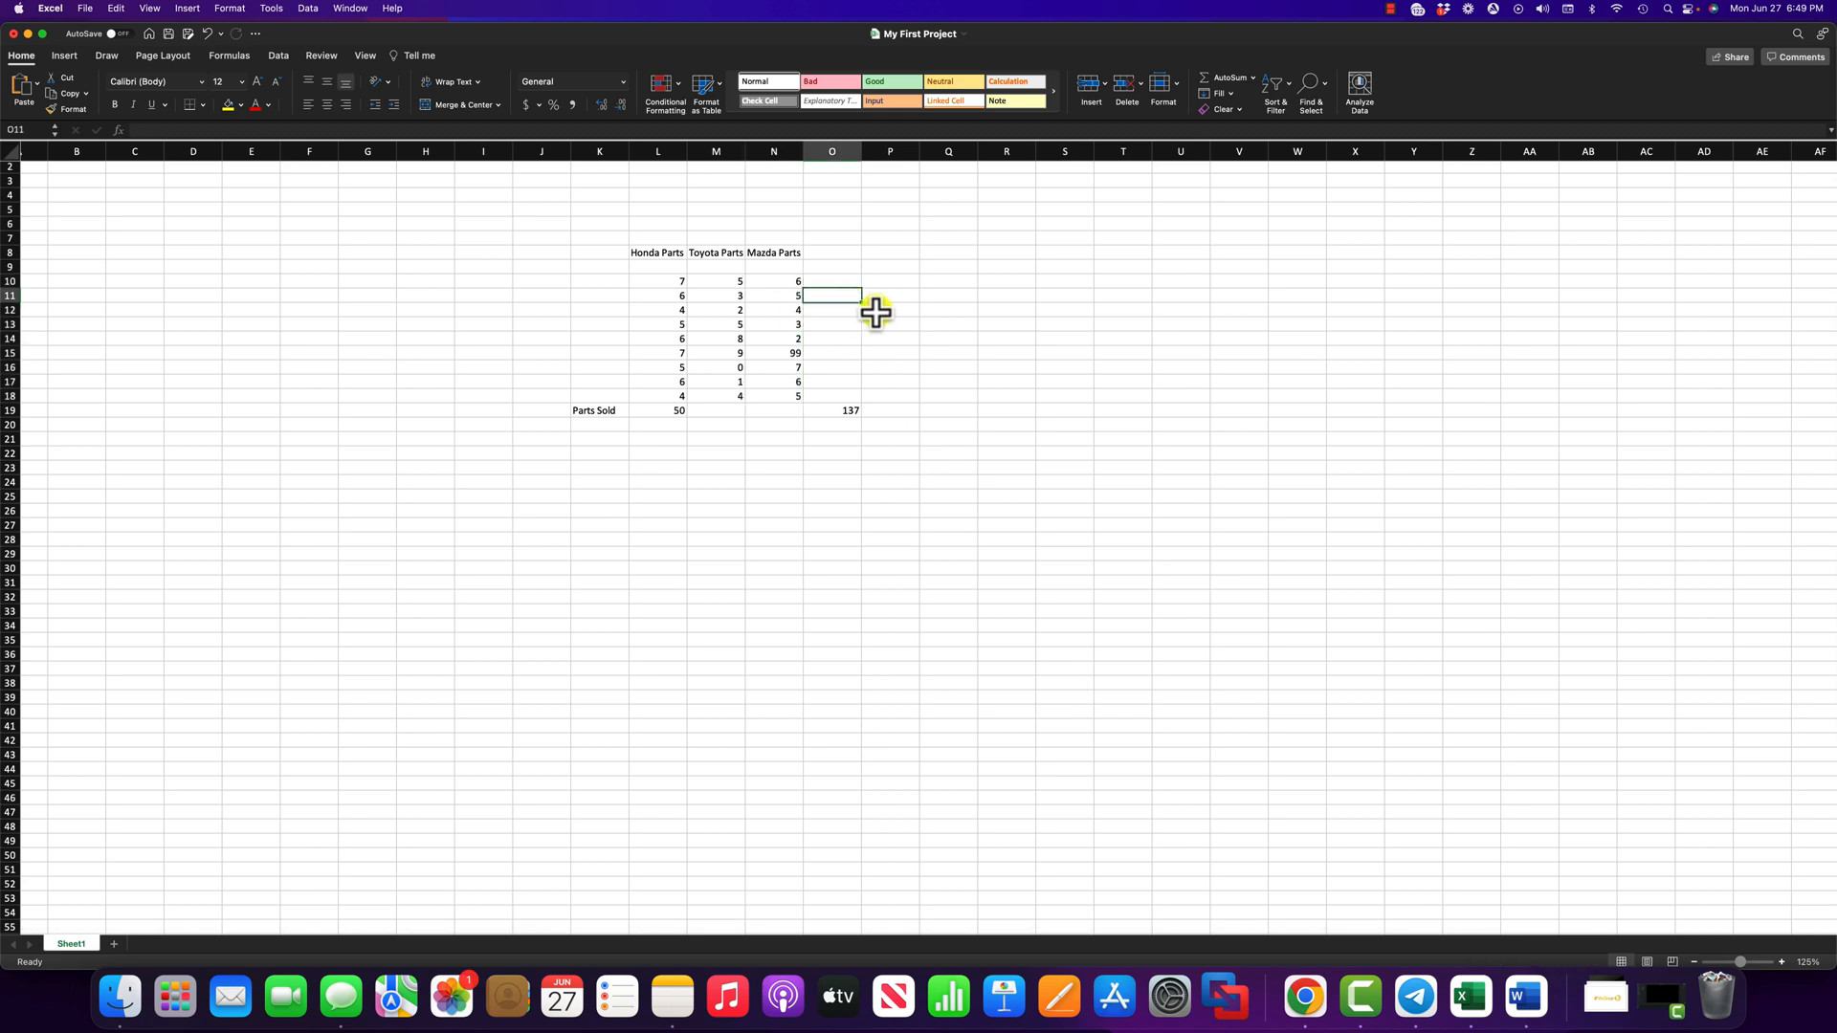
left_click(878, 312)
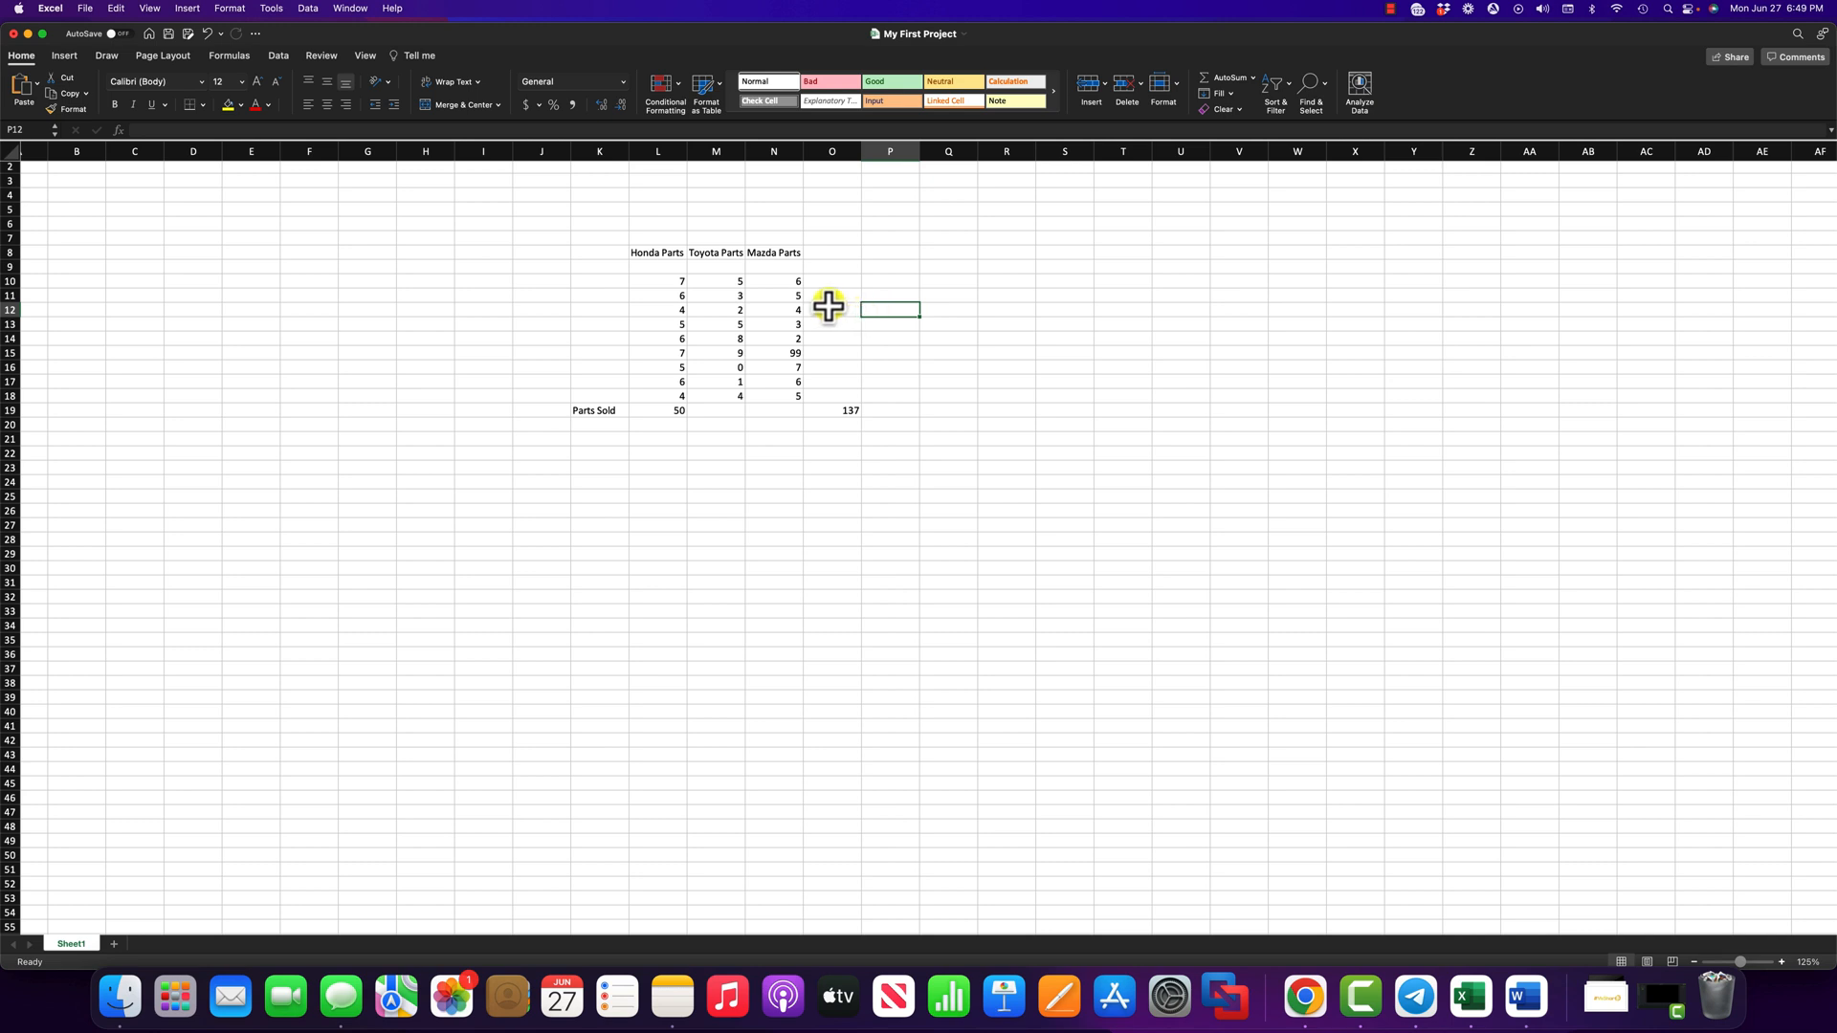
left_click(783, 280)
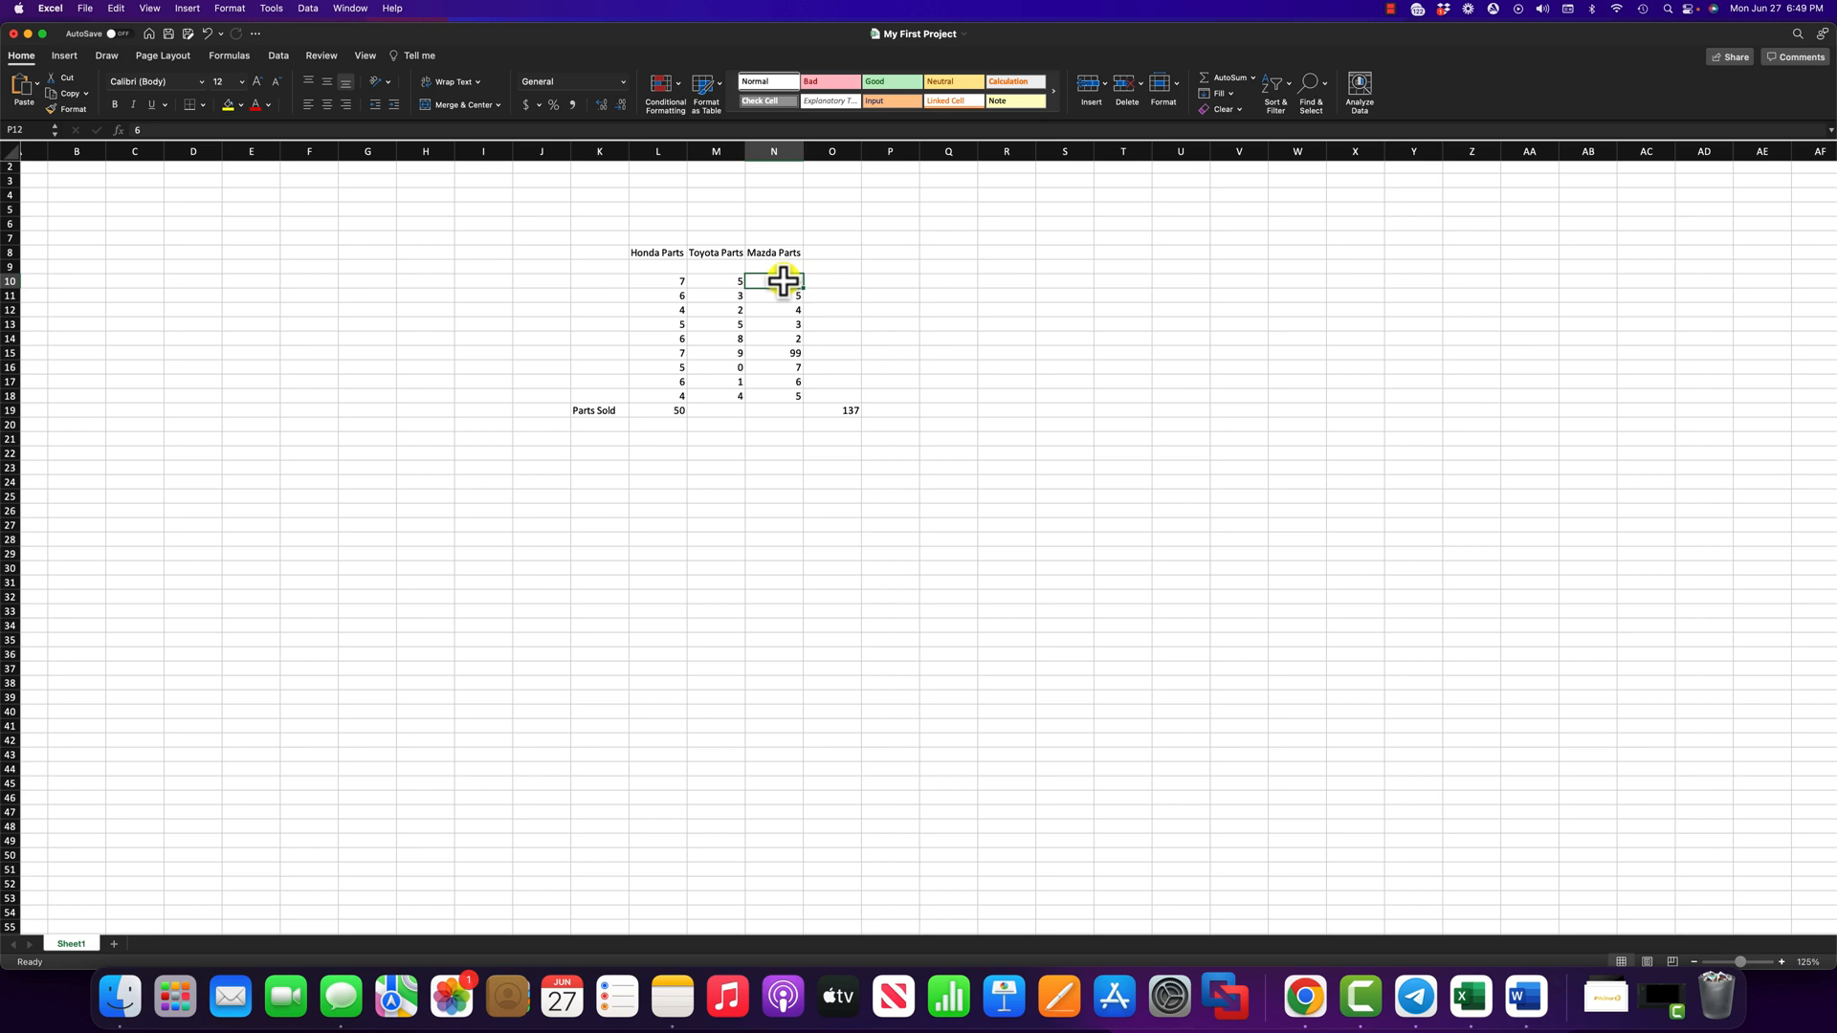
left_click_drag(782, 280, 777, 389)
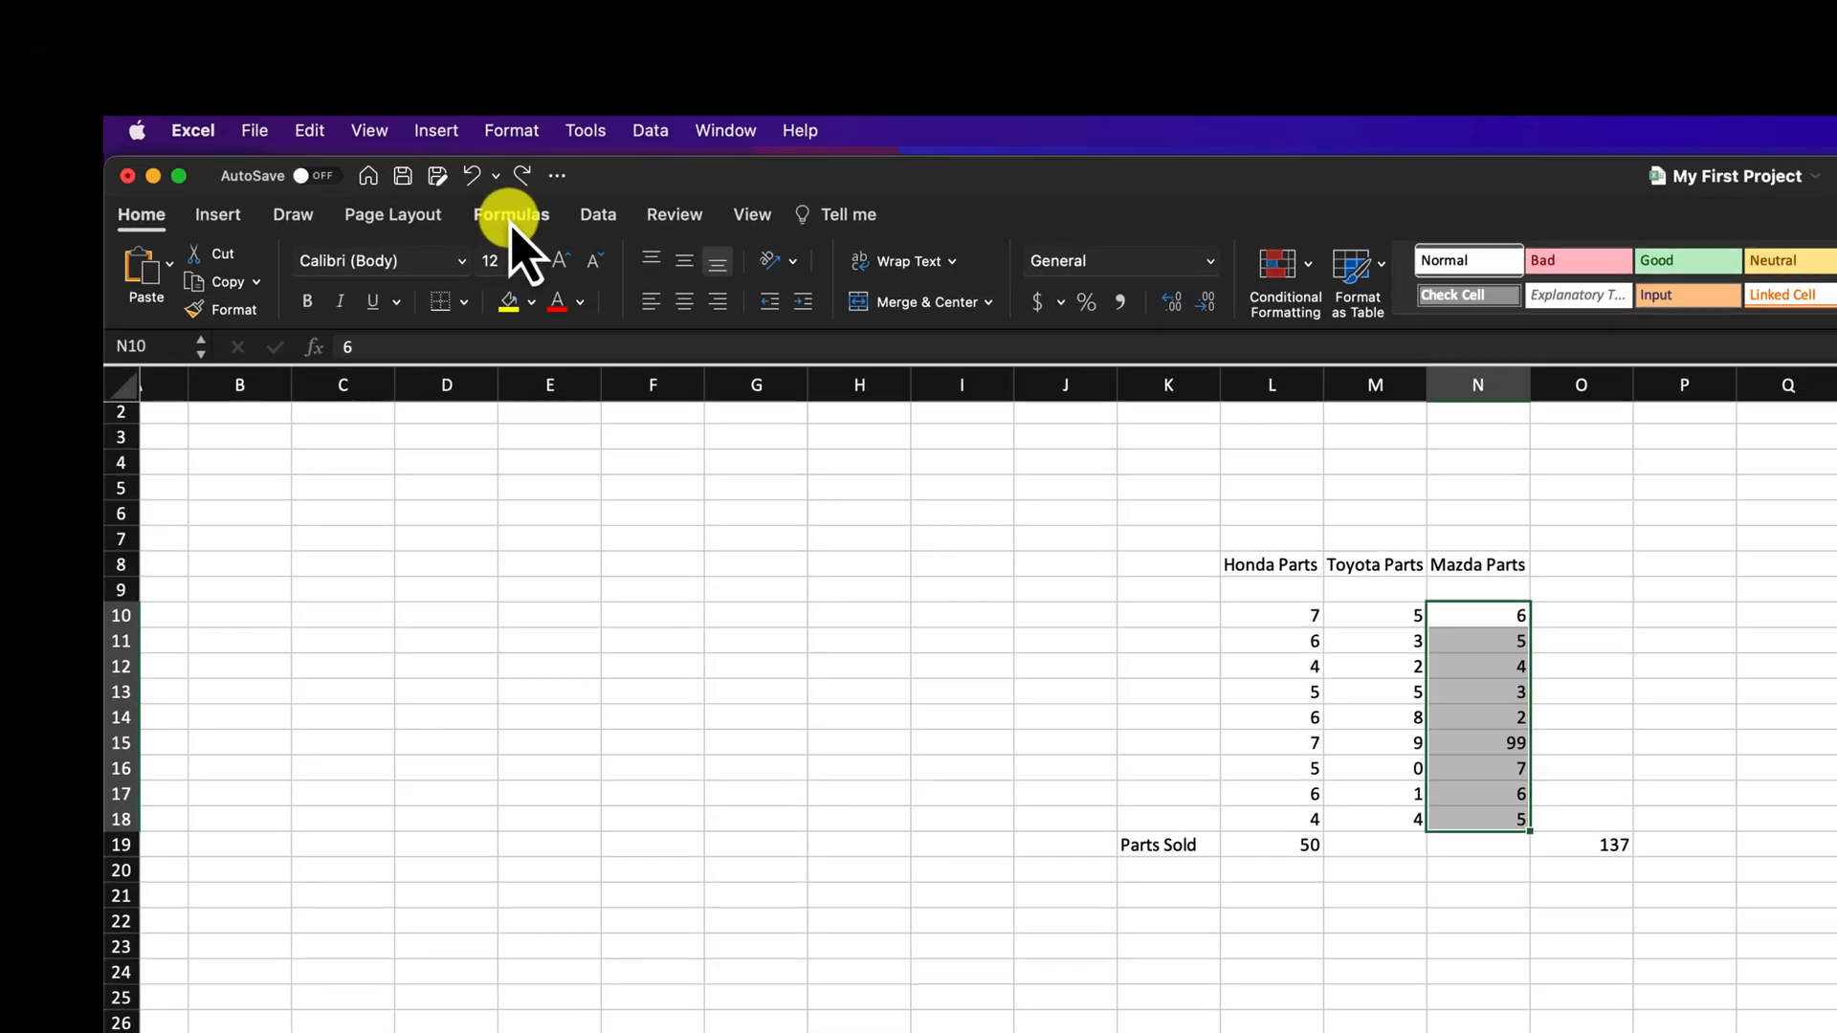
- Use AutoSum on the Formulas tab to put =SUM(N10:N18) in N19, showing 137
left_click(229, 58)
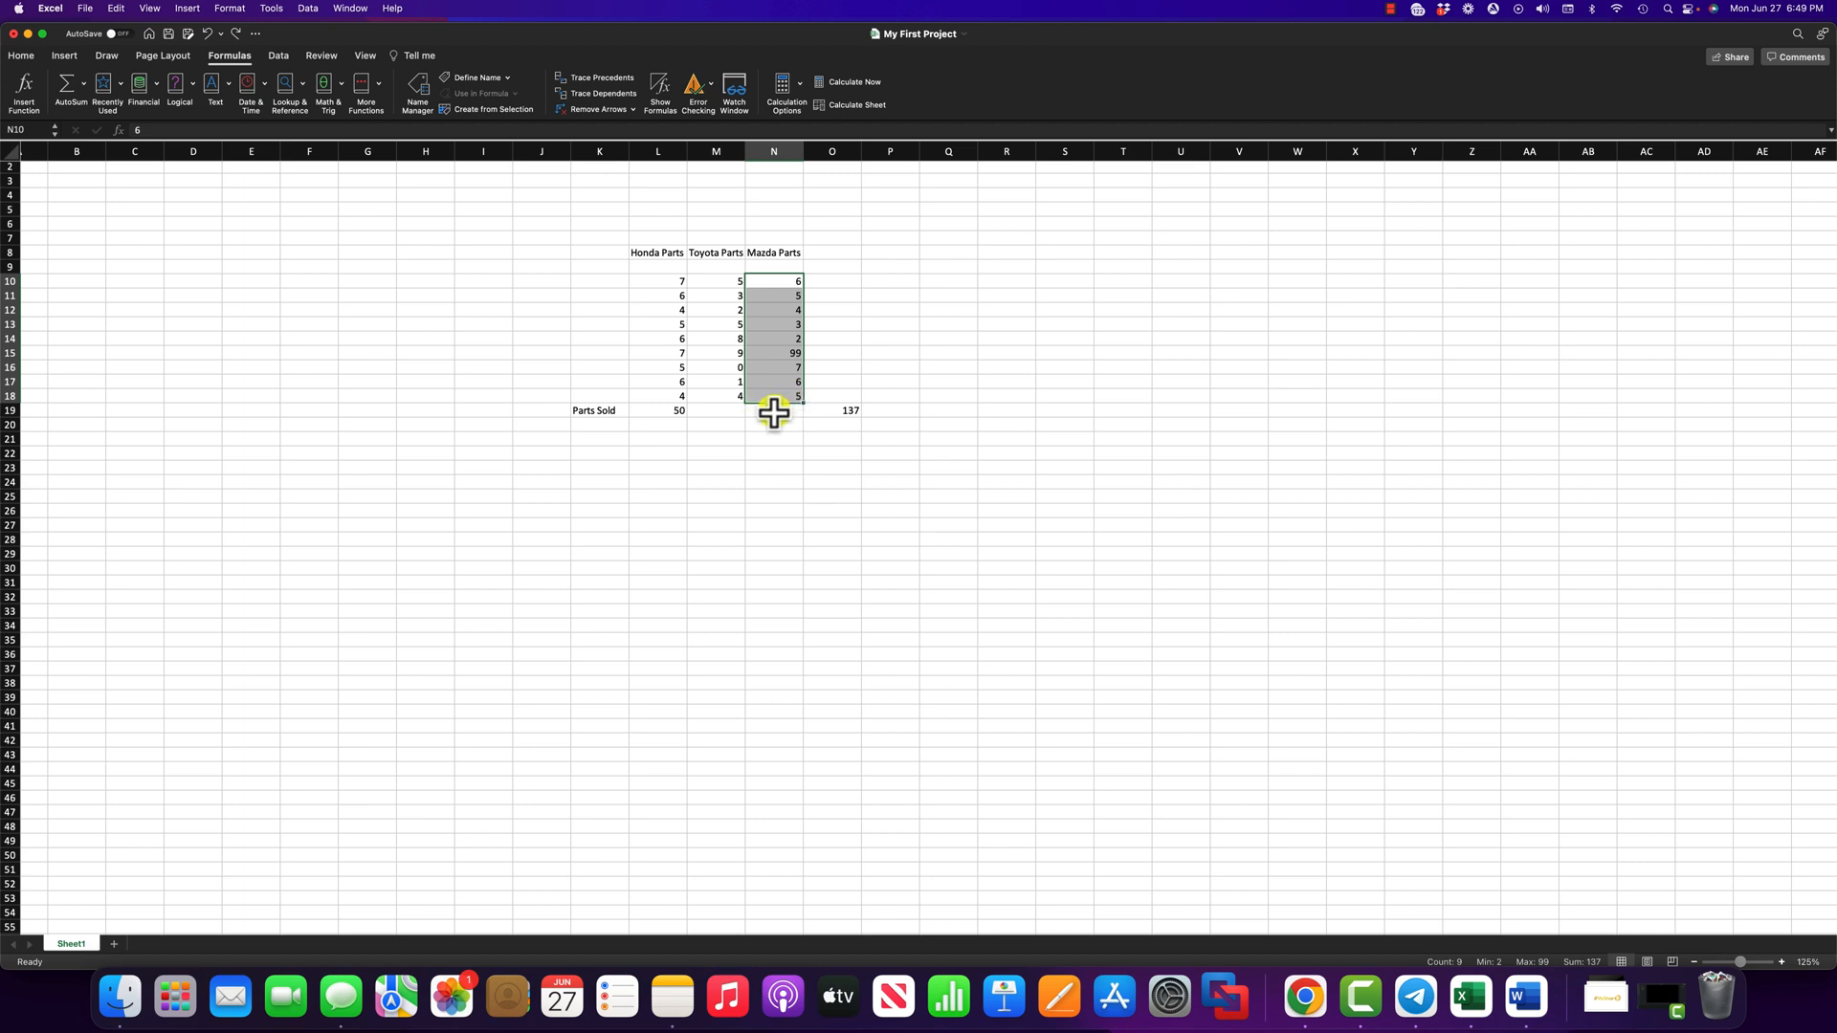
left_click(59, 86)
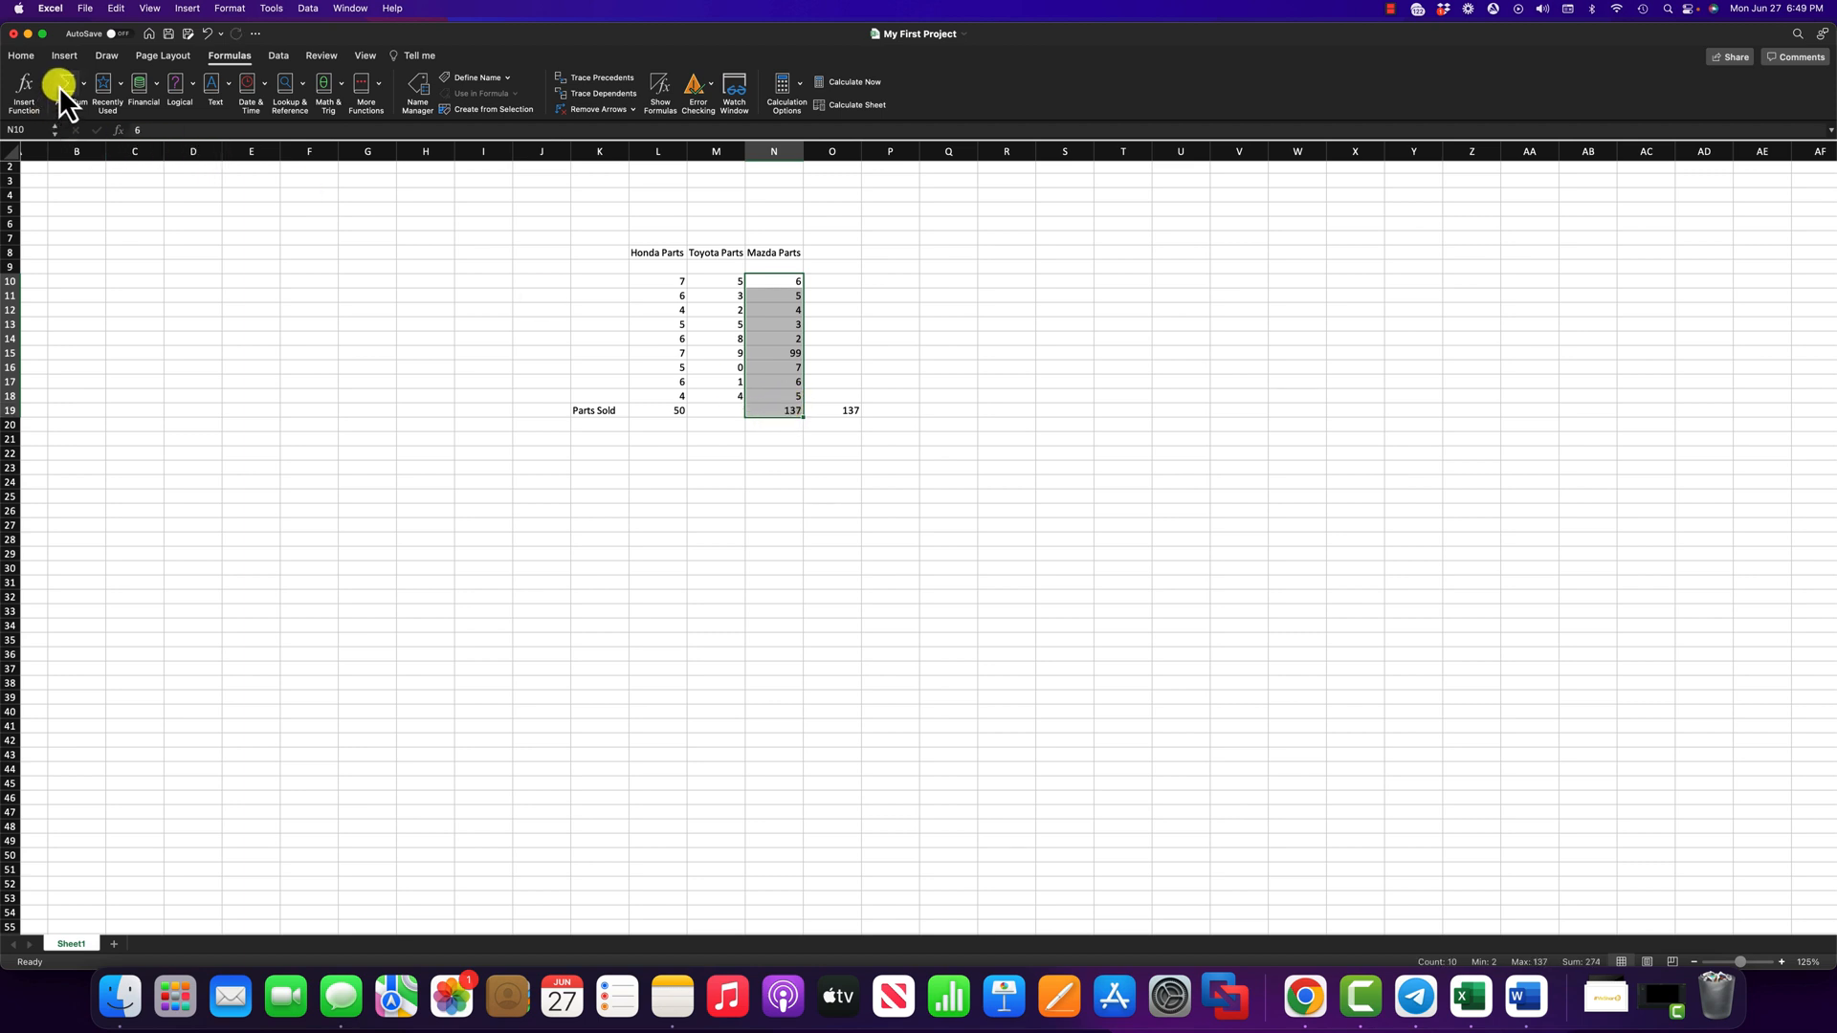
left_click(787, 410)
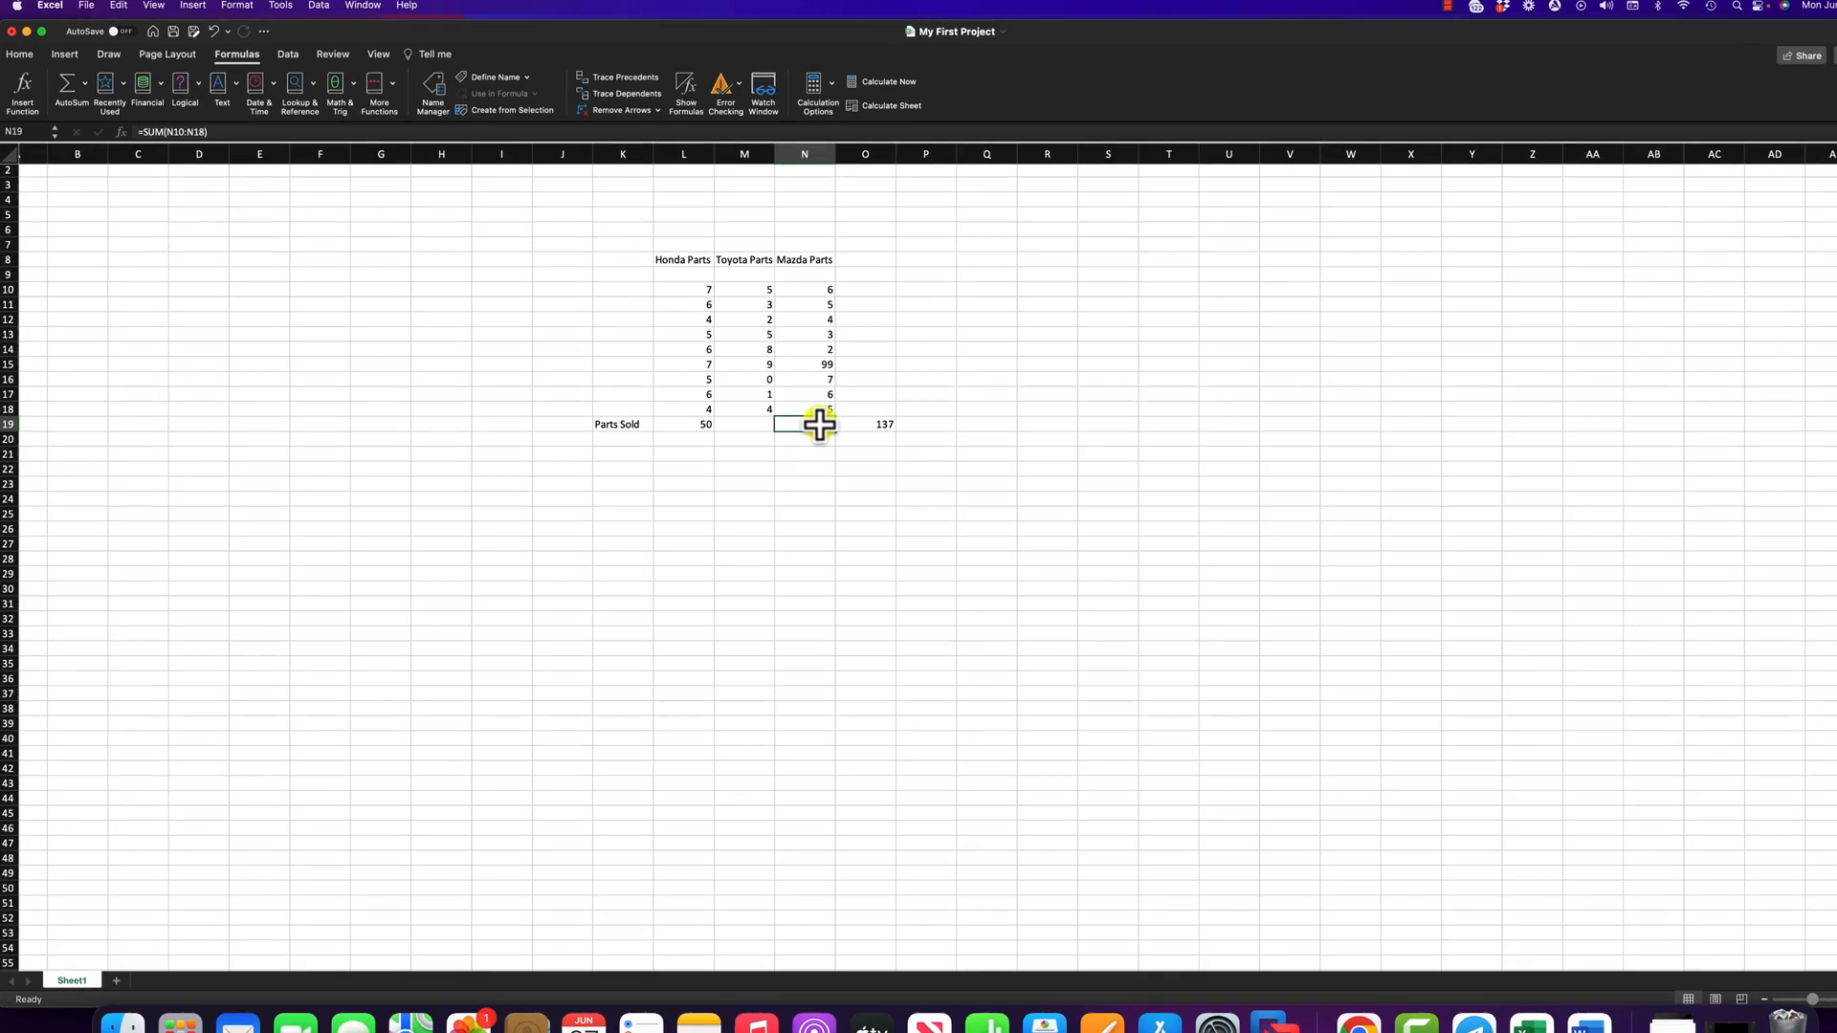